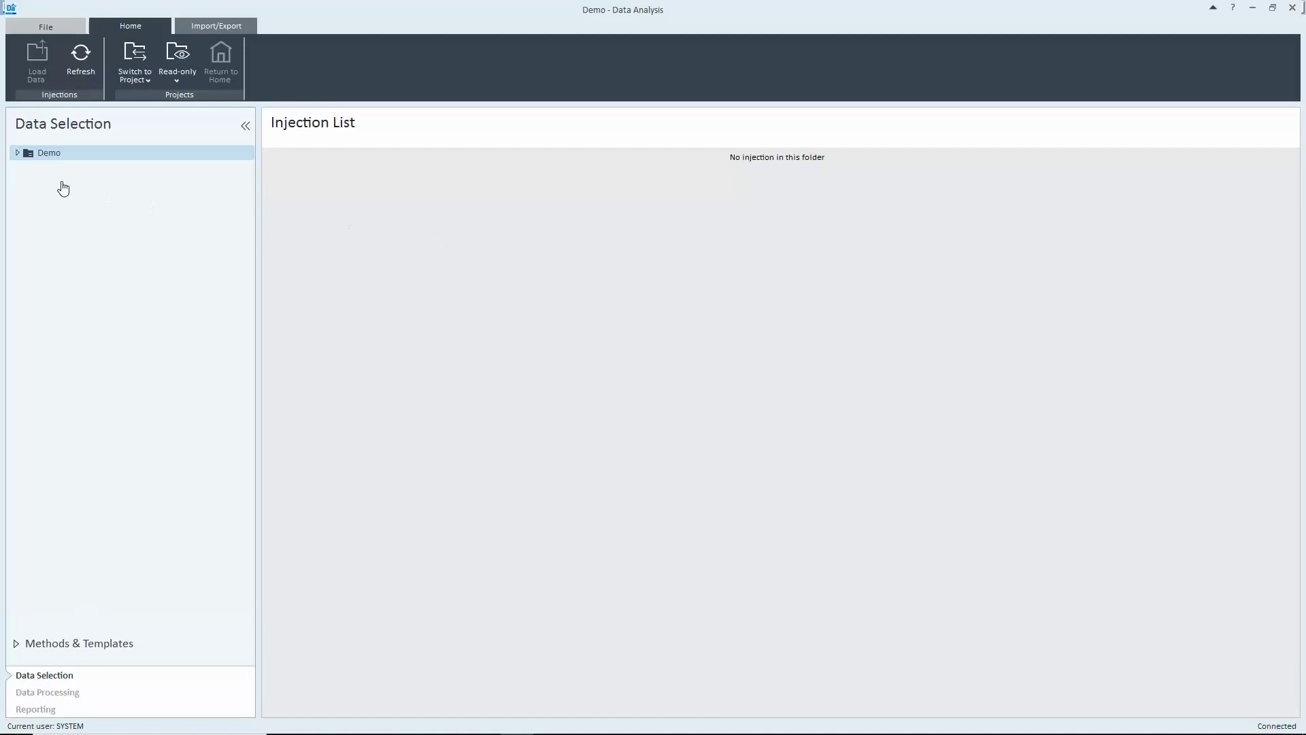
Step: Select sequence CBI200227 in the Demo folder, check STD010, SHMIX20 1 and STD020, and load its data
click(17, 153)
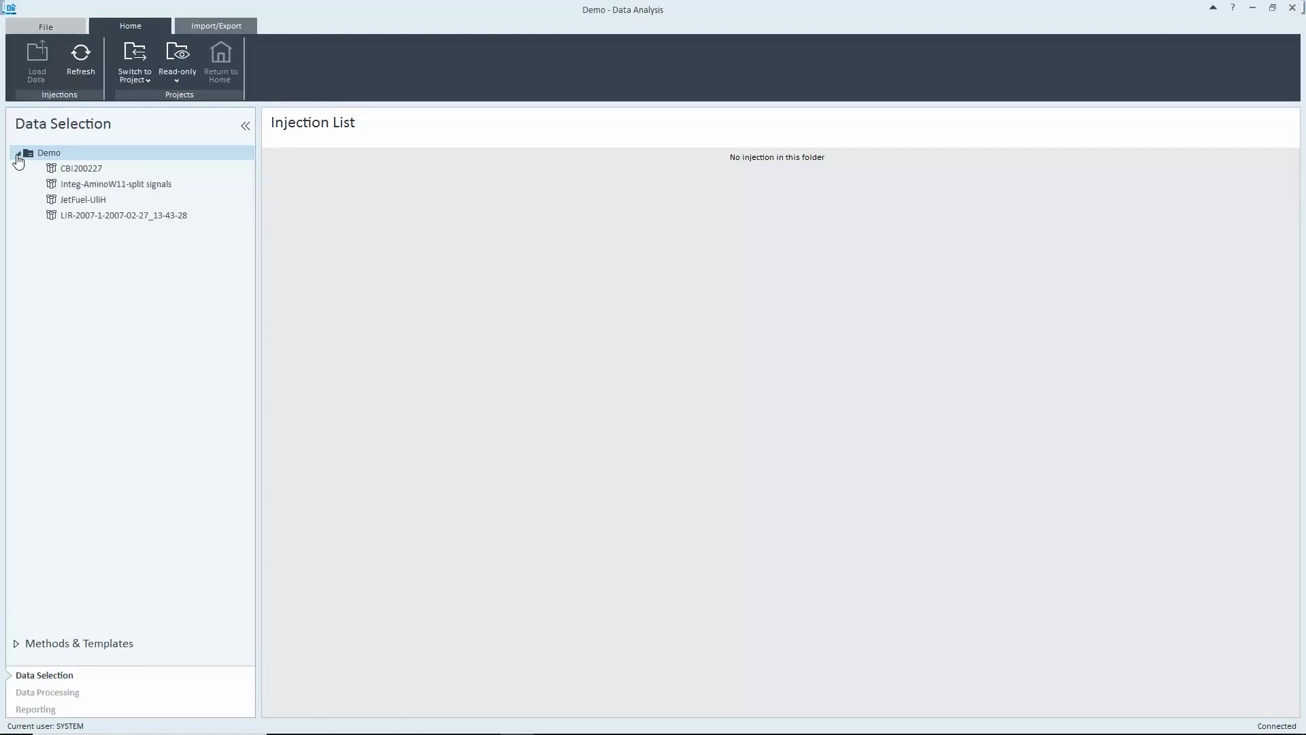
click(72, 172)
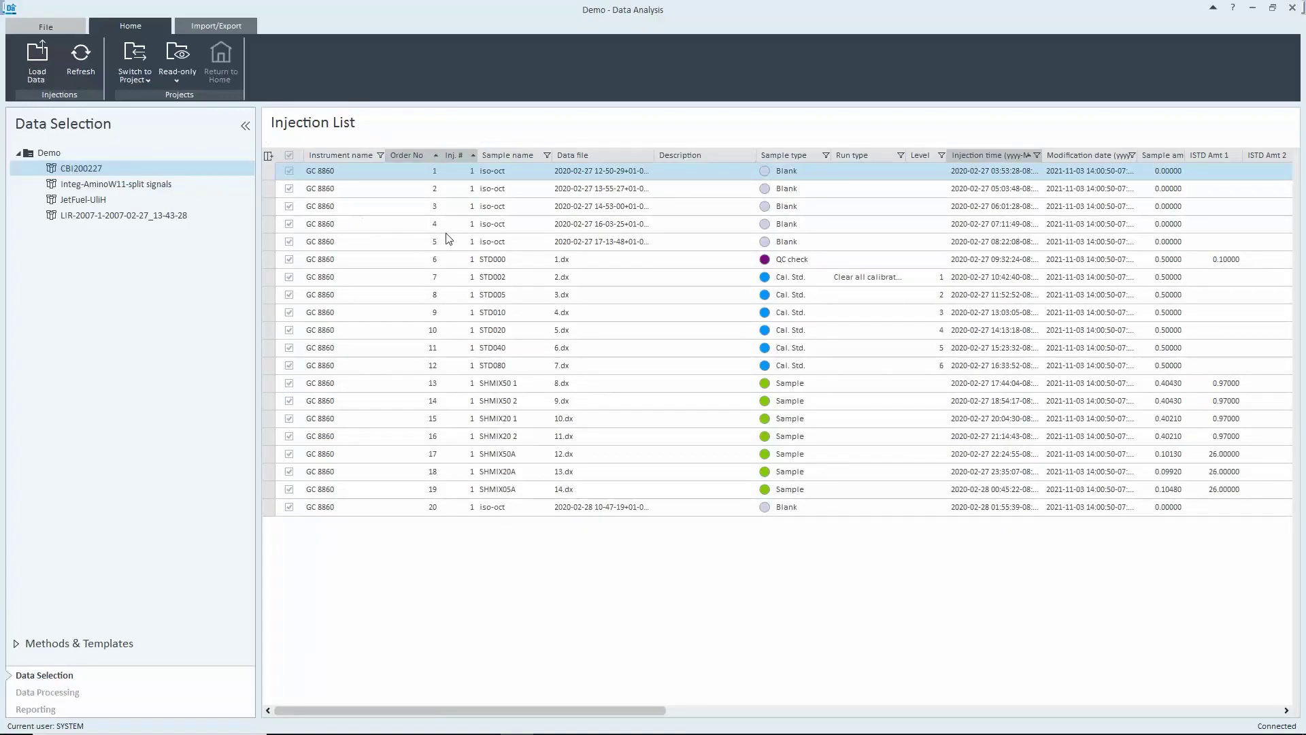
click(650, 317)
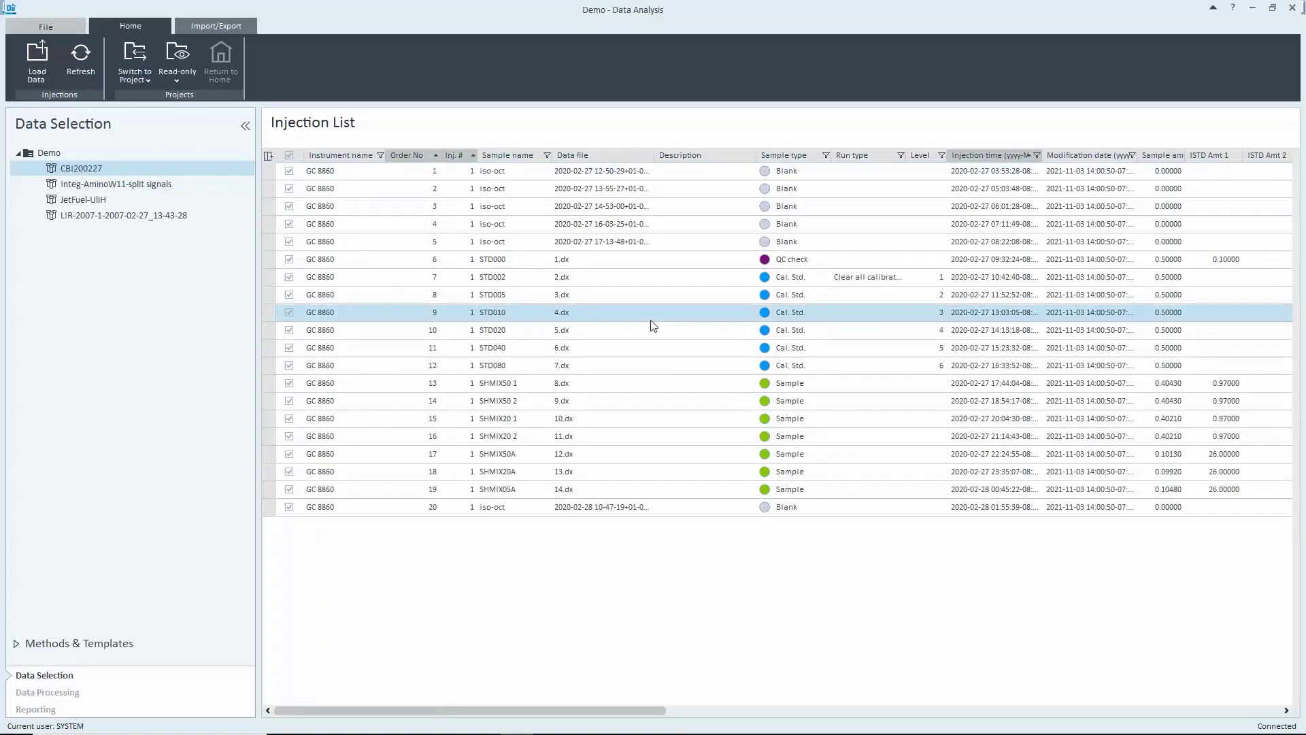
click(655, 423)
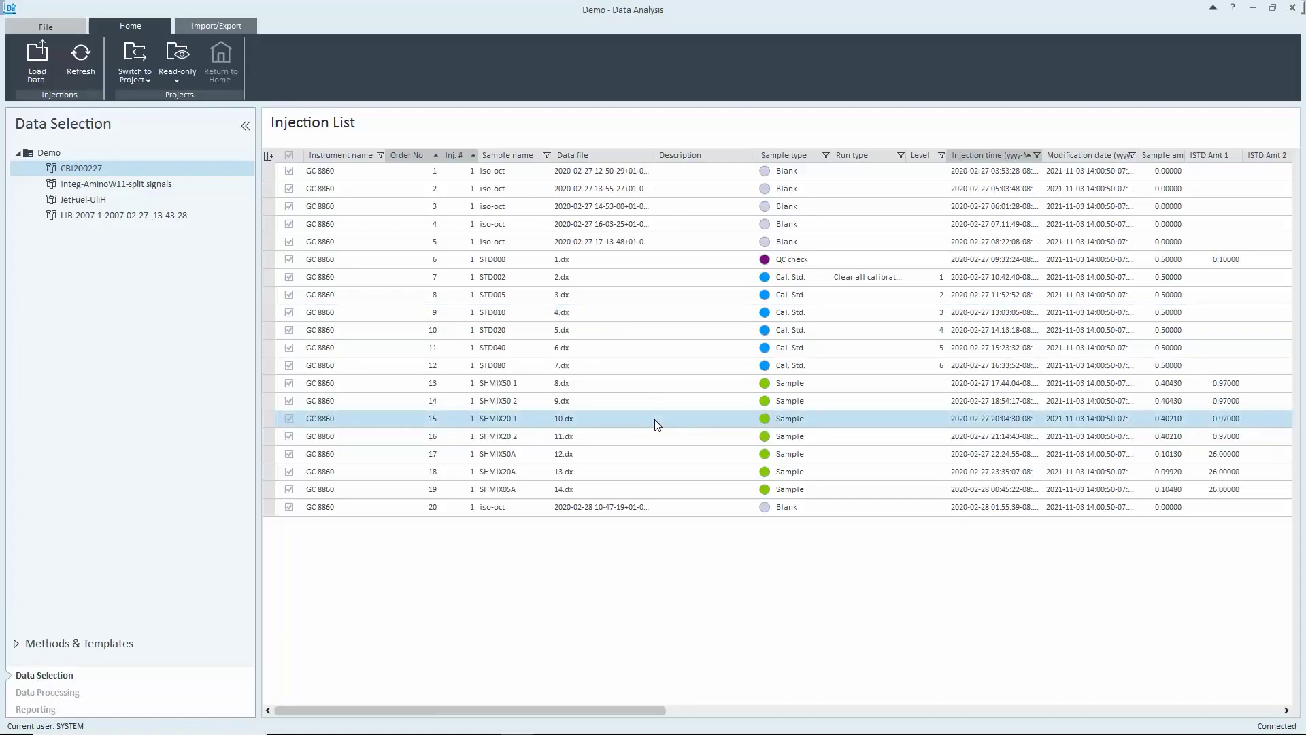
click(646, 339)
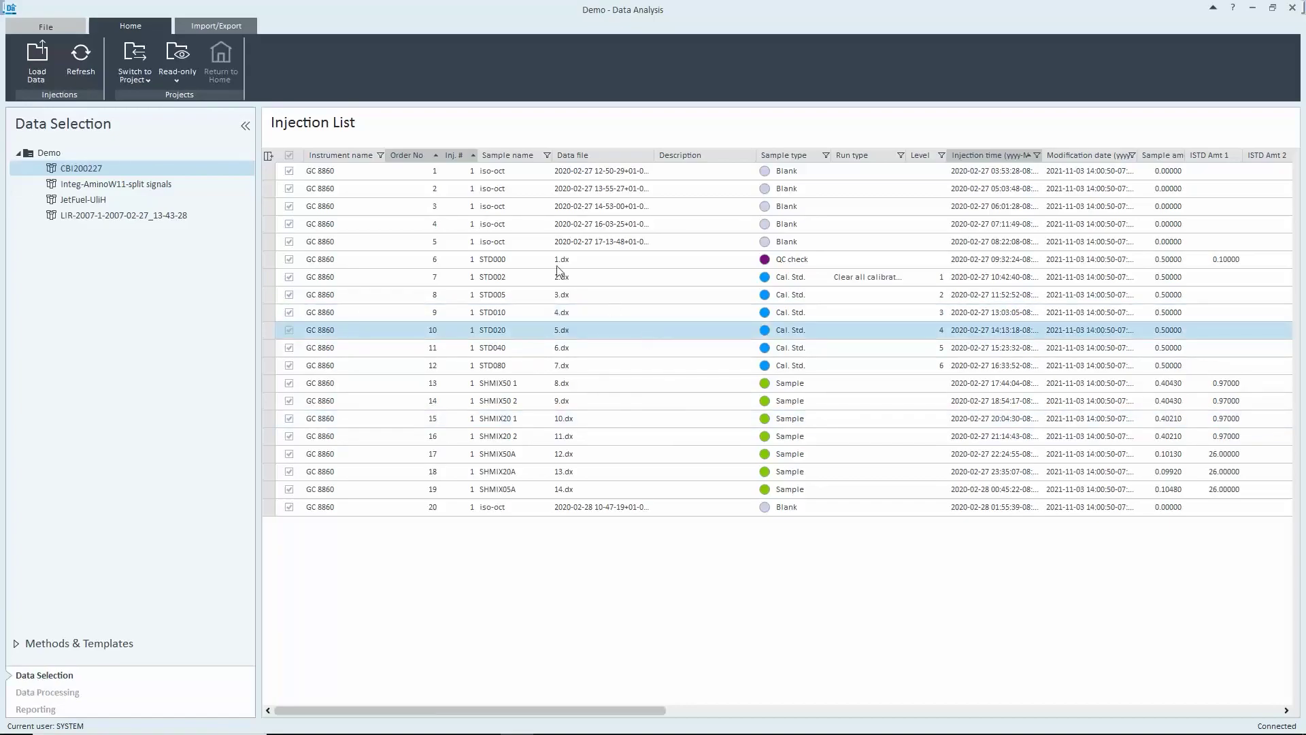
click(37, 75)
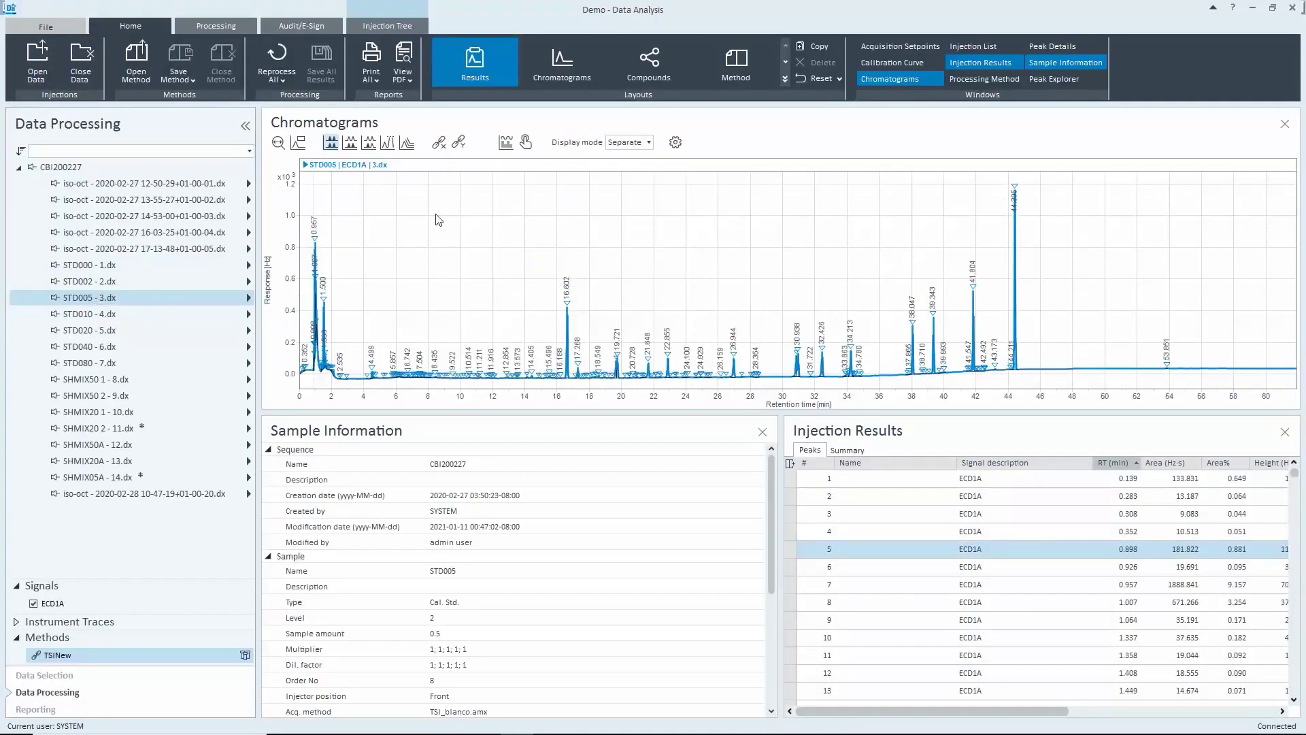
Step: Switch to the Integration Optimizer default layout for the STD005 ECD1A signal
click(786, 82)
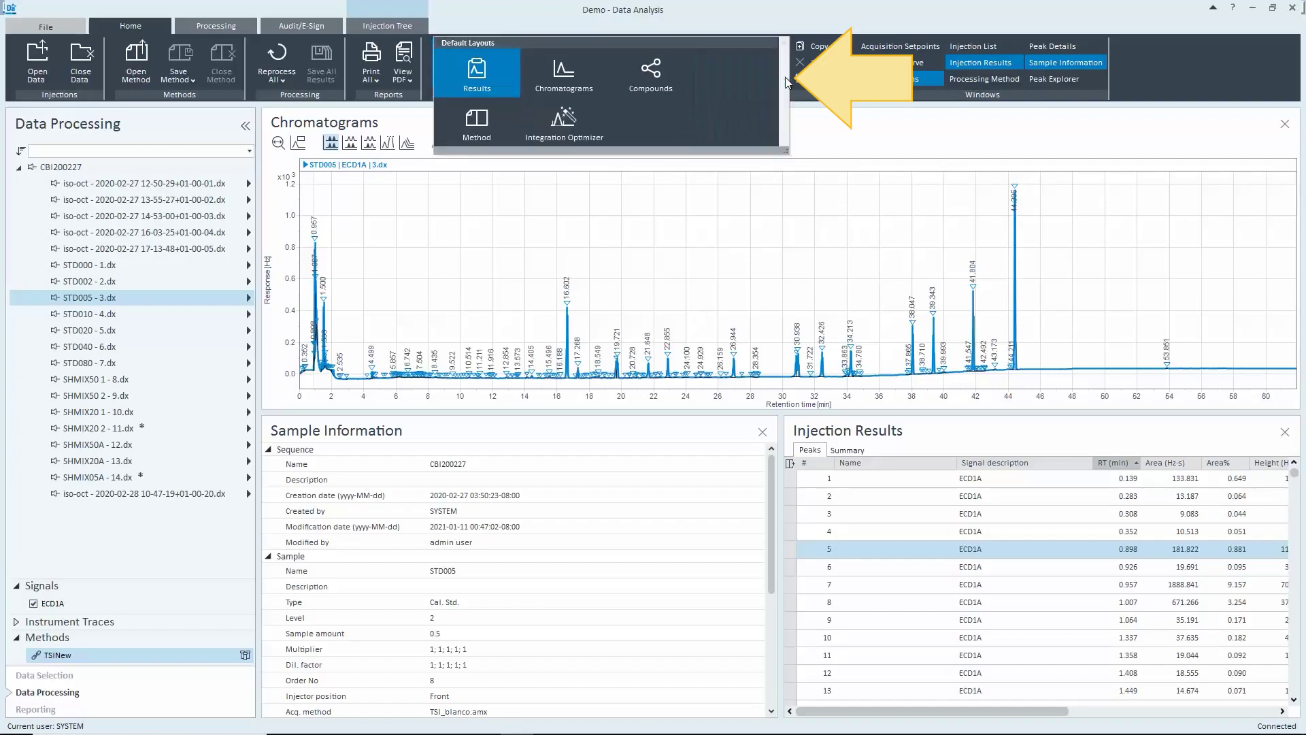
click(574, 127)
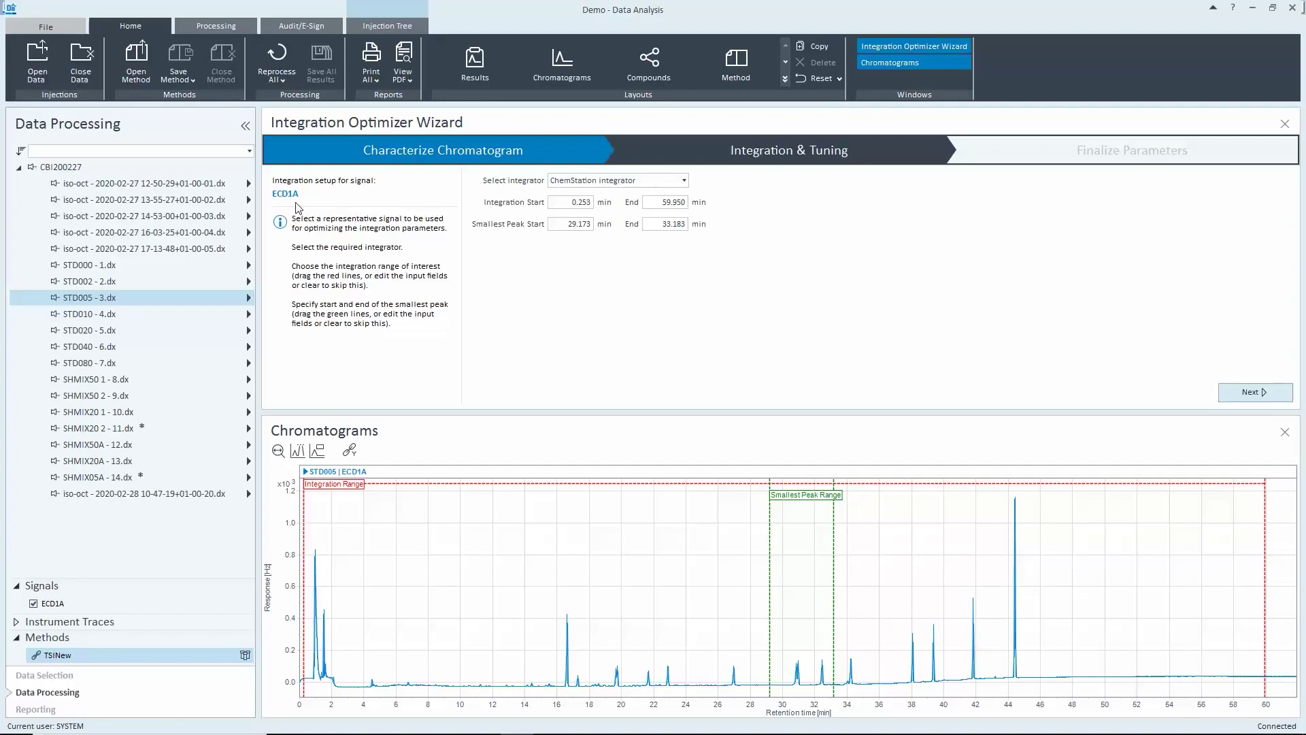
Step: Keep the ChemStation integrator and narrow the integration range to 3.673–47.580 min
click(584, 184)
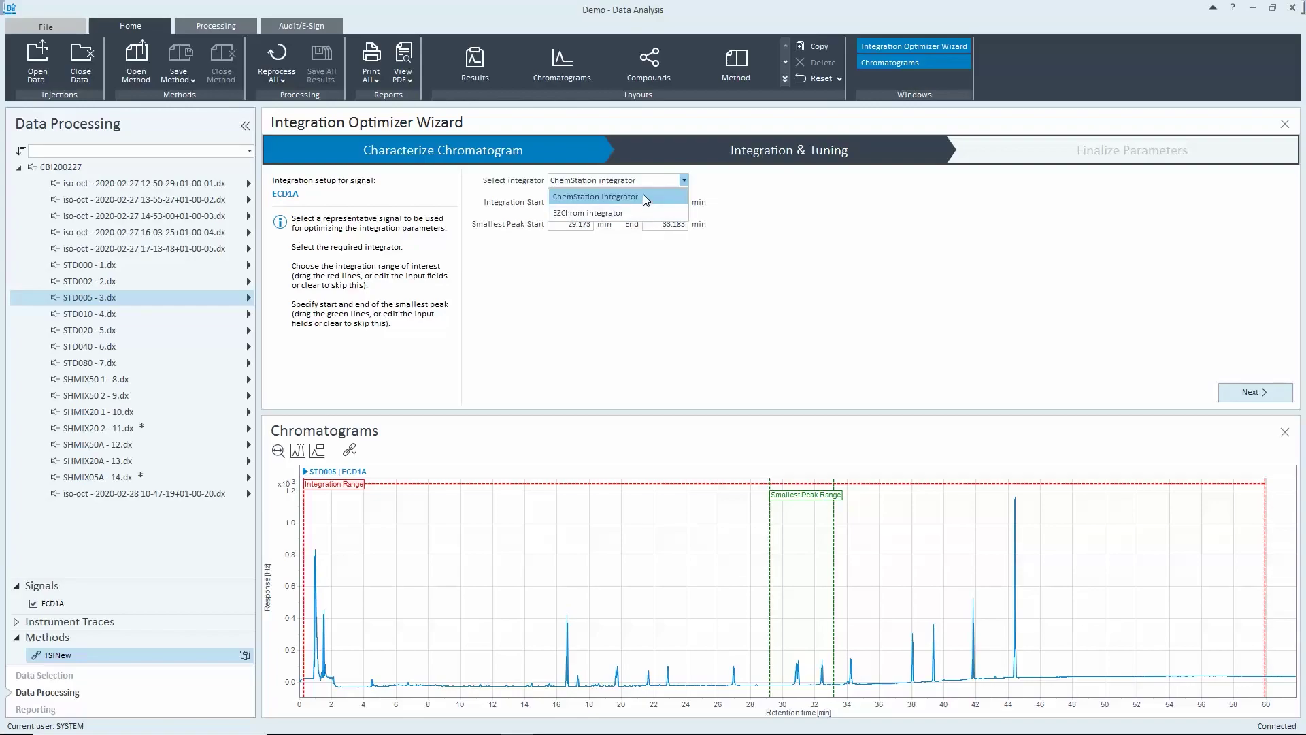
click(644, 195)
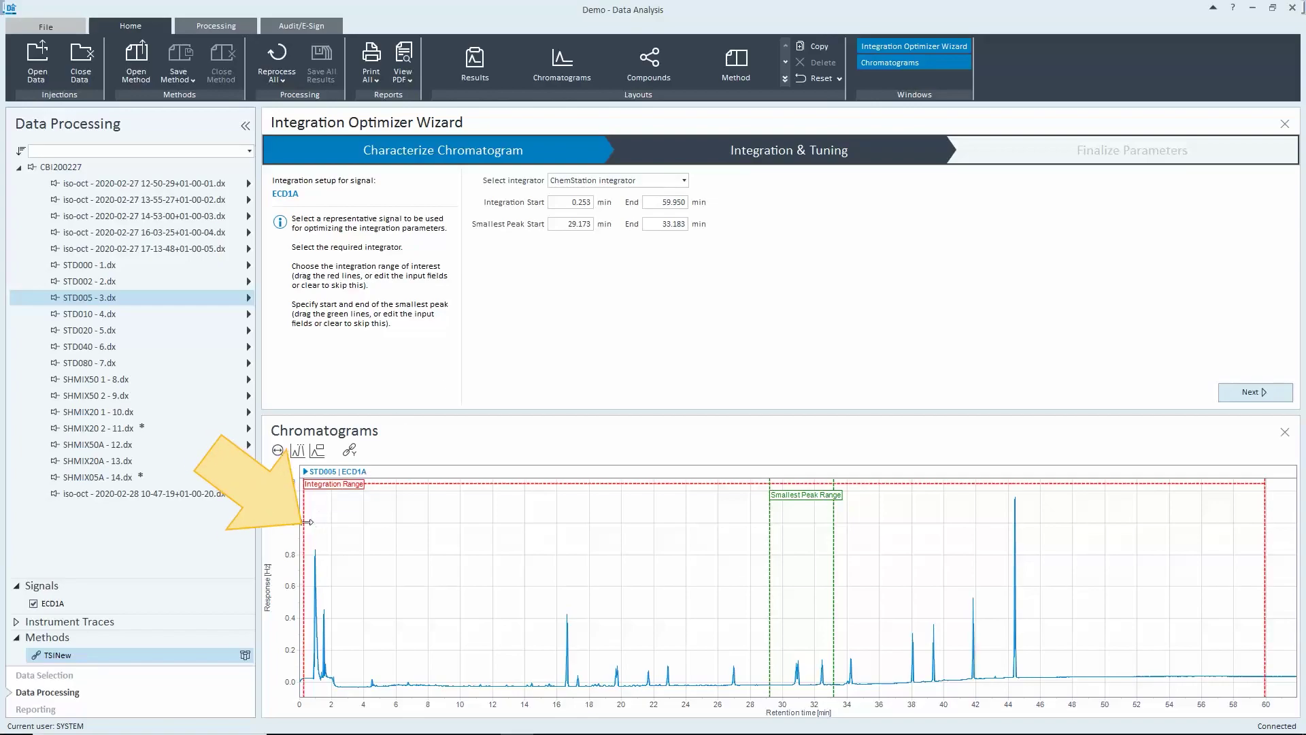
drag(309, 522, 358, 522)
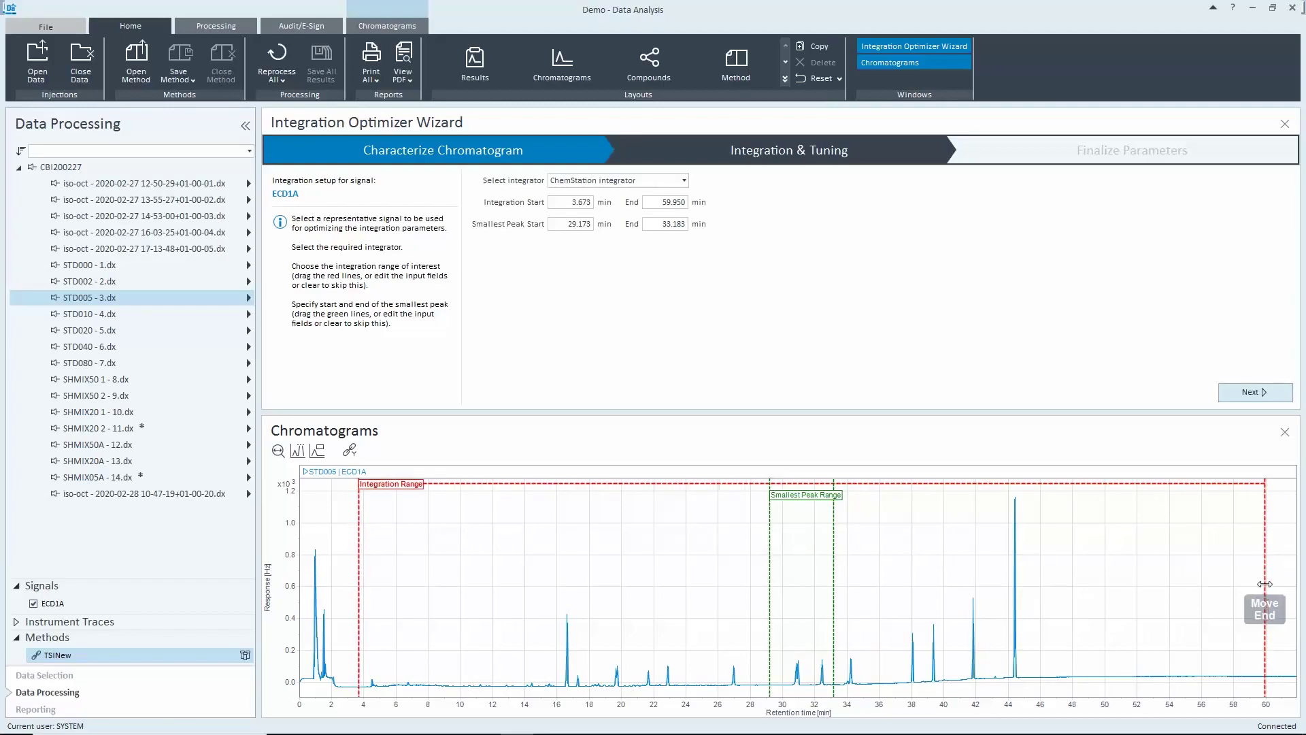
drag(1264, 584, 1066, 589)
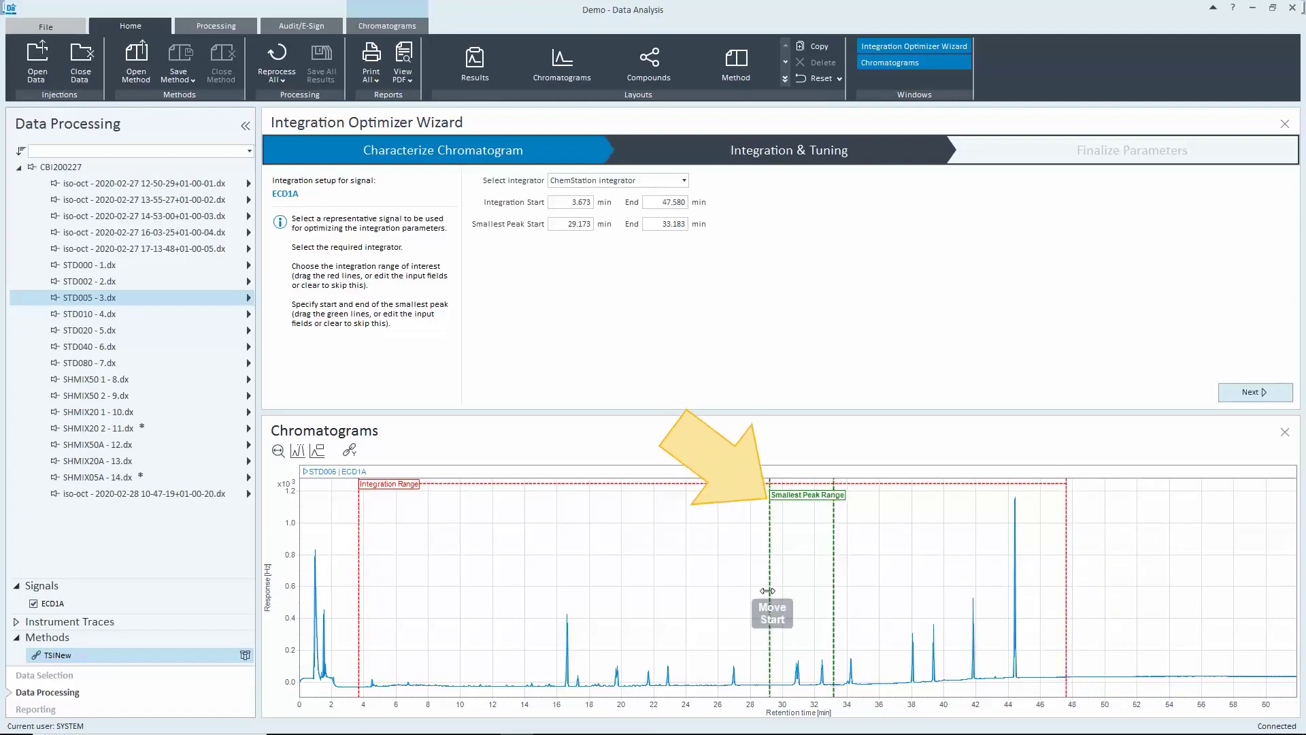
Step: Fit the smallest peak range markers to 12.737–12.927 min, then restore the full chromatogram view
drag(768, 593, 510, 608)
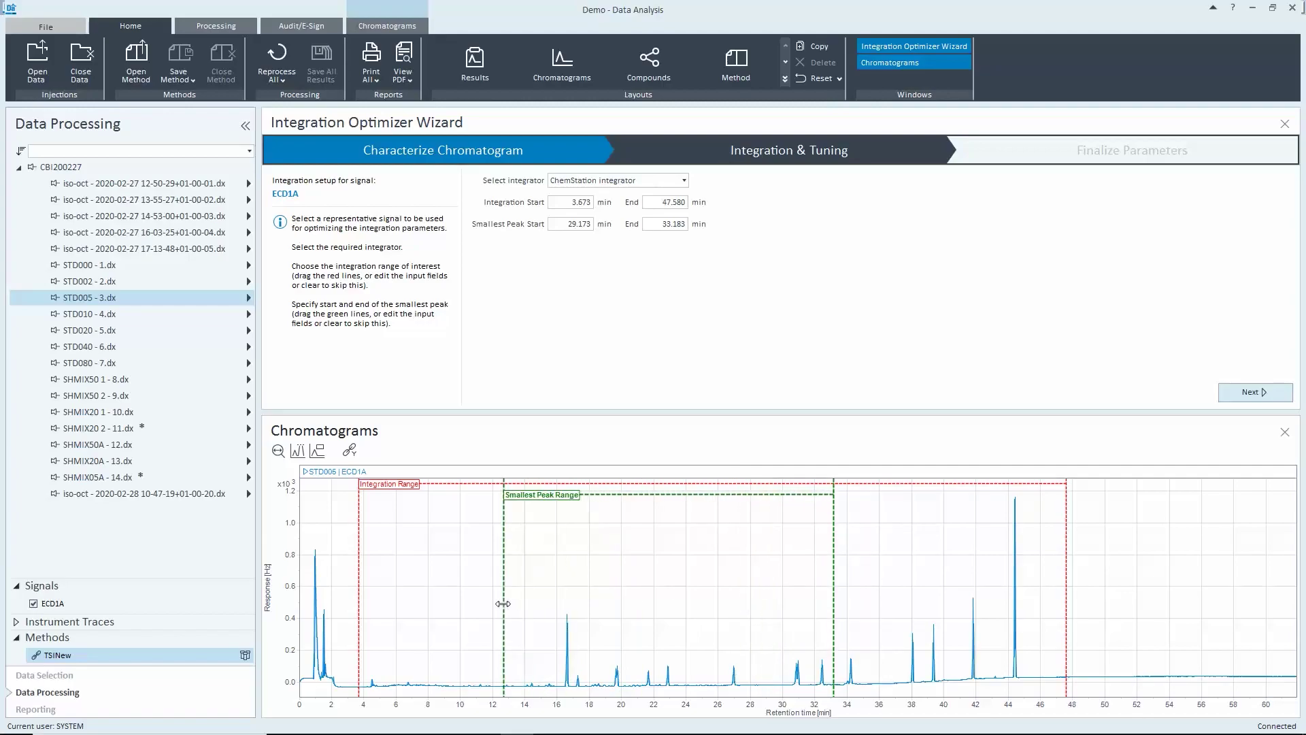
mouse_move(833, 612)
mouse_down()
mouse_move(519, 638)
mouse_move(528, 700)
mouse_up()
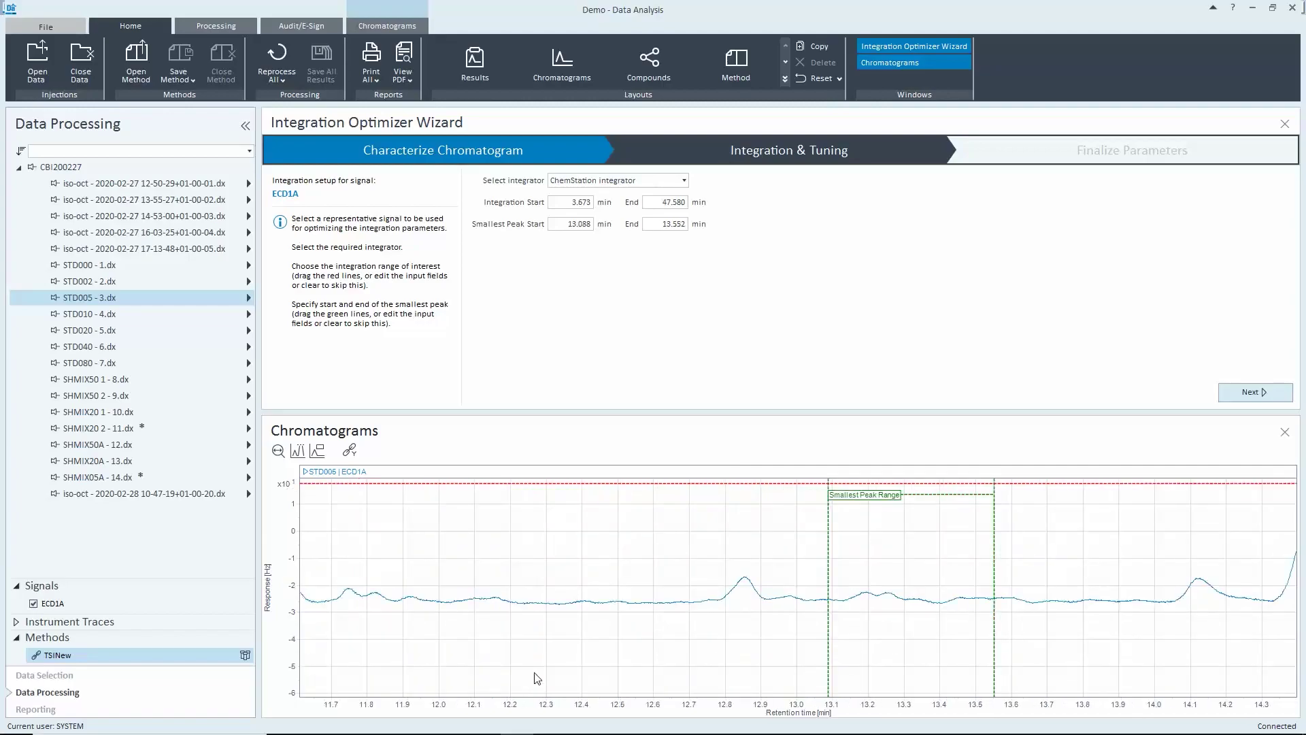
drag(828, 543, 702, 551)
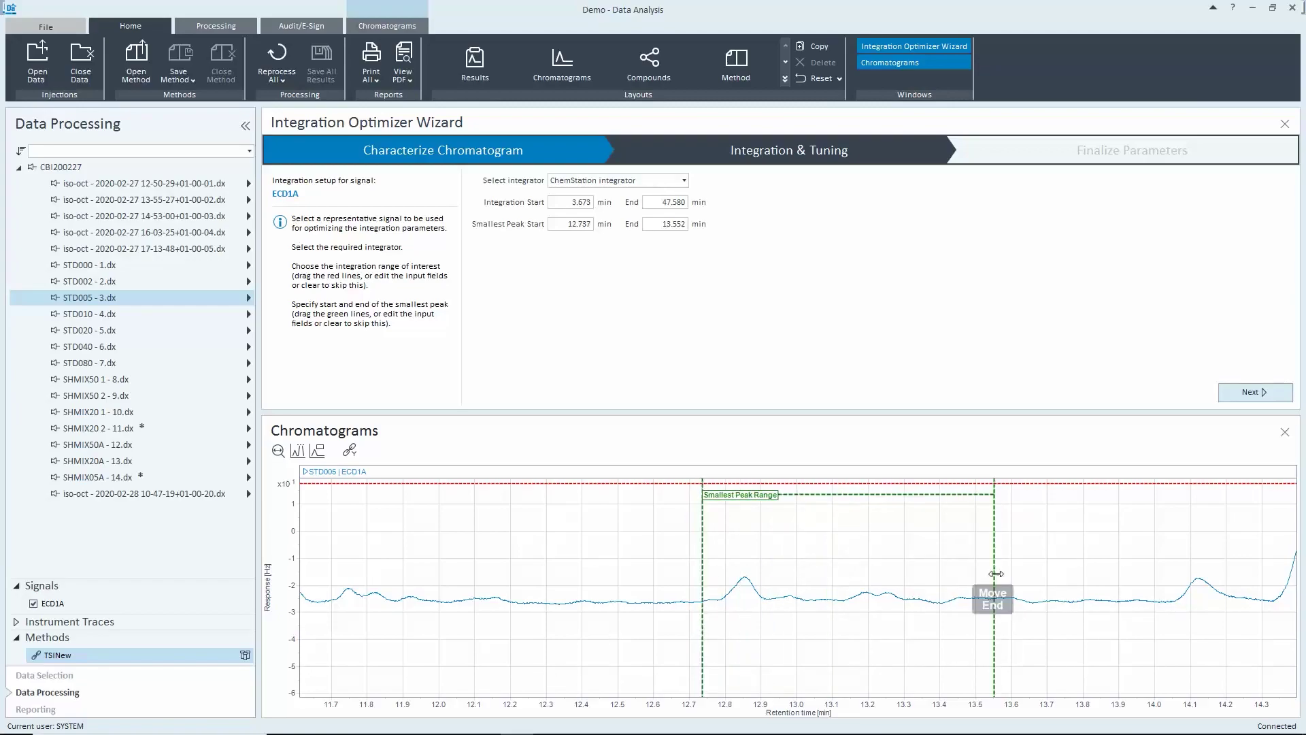
drag(994, 583, 770, 584)
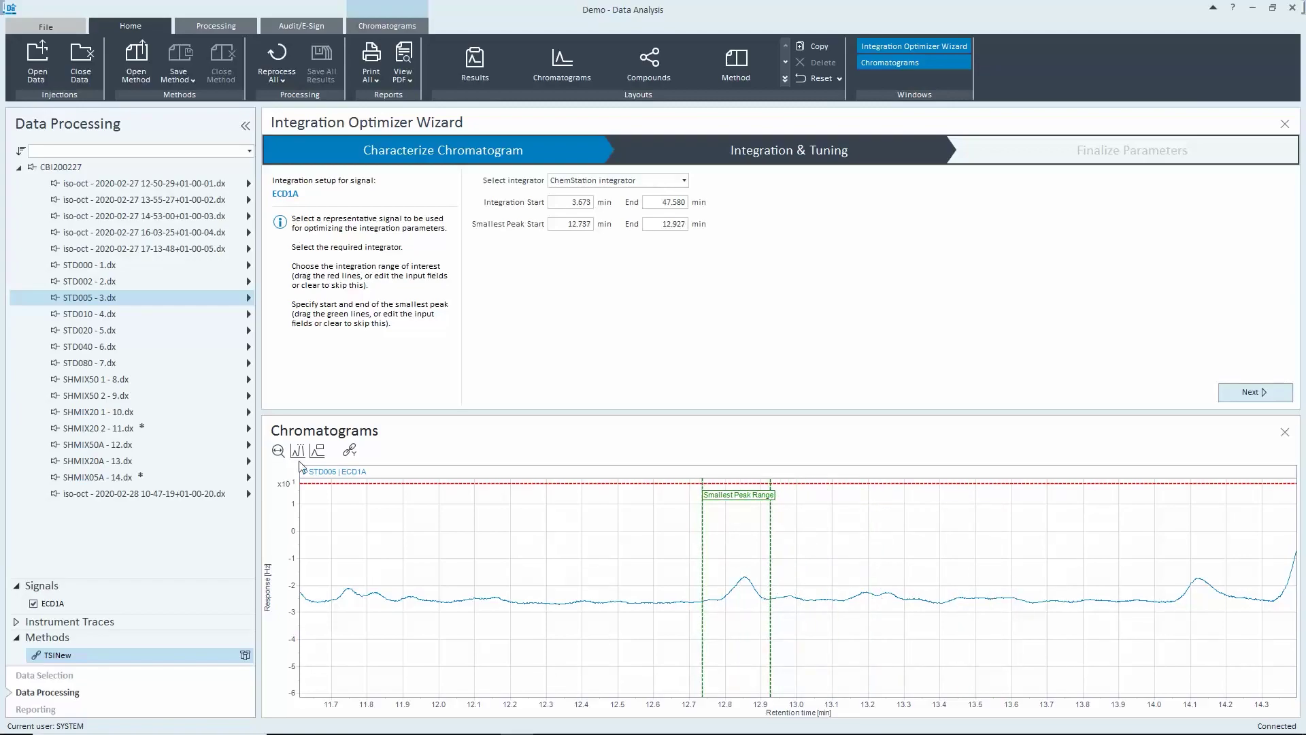
click(277, 450)
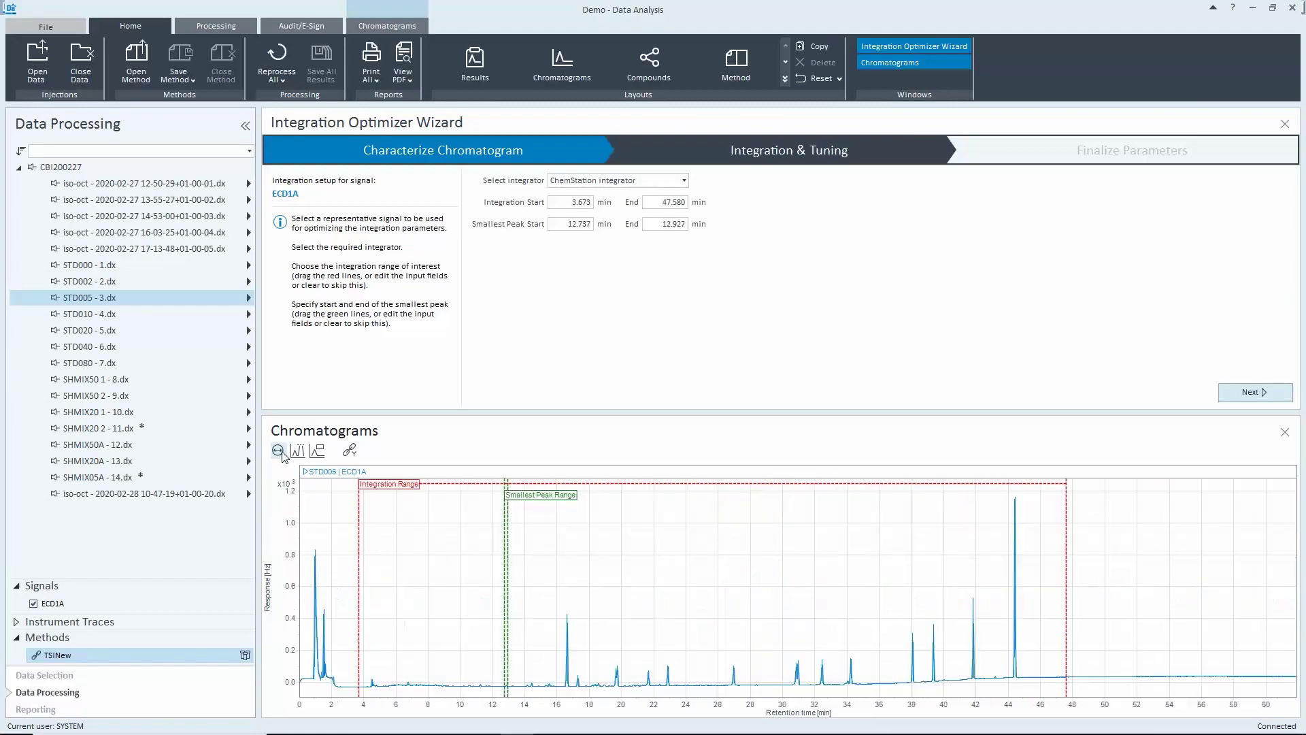
Step: Advance to Integration & Tuning and trial peak widths 0.034 and 0.094 on the 10–23.5 min region
click(1253, 390)
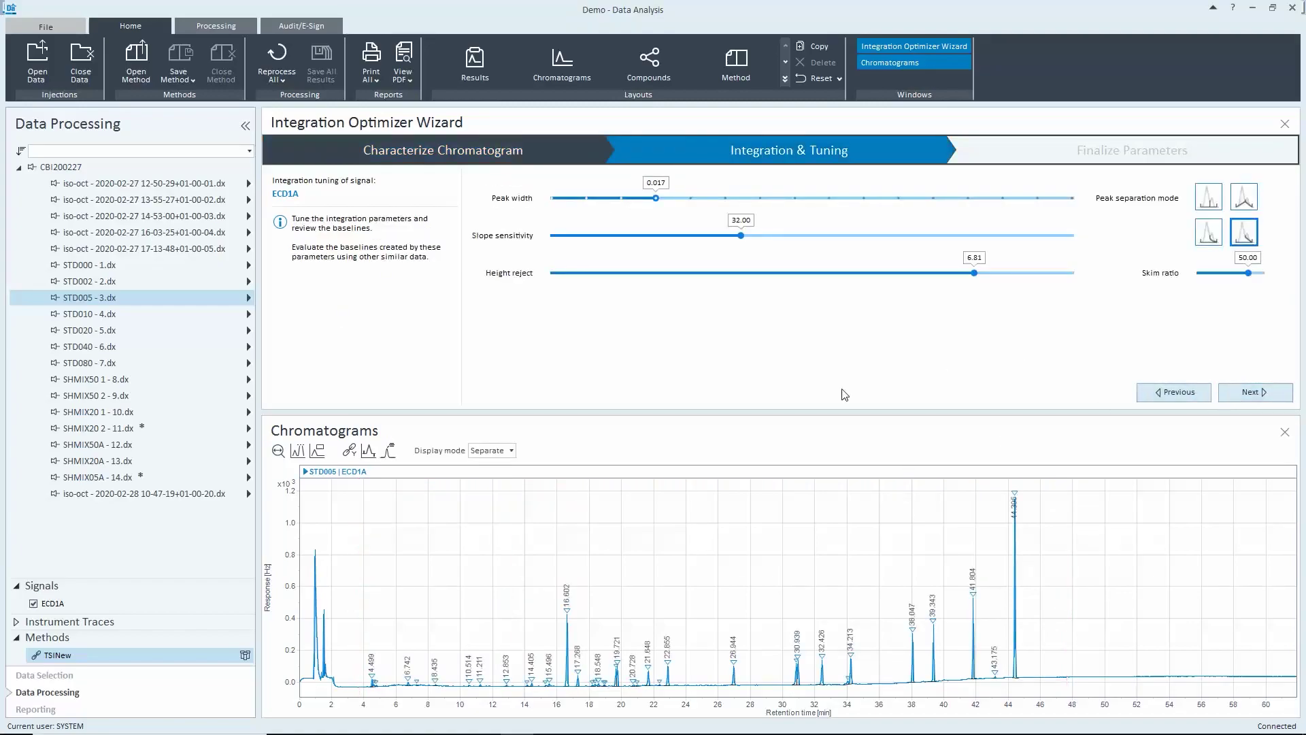
click(461, 684)
drag(599, 699, 680, 699)
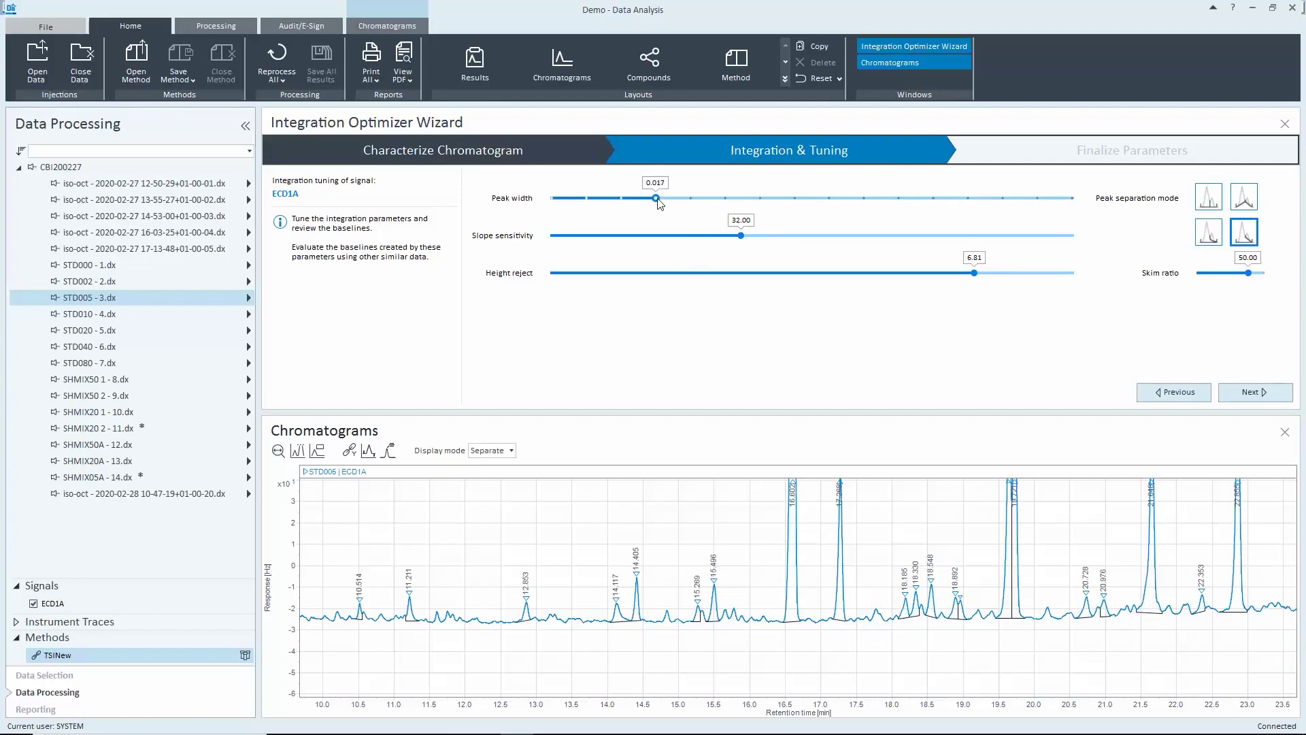
drag(658, 201, 734, 207)
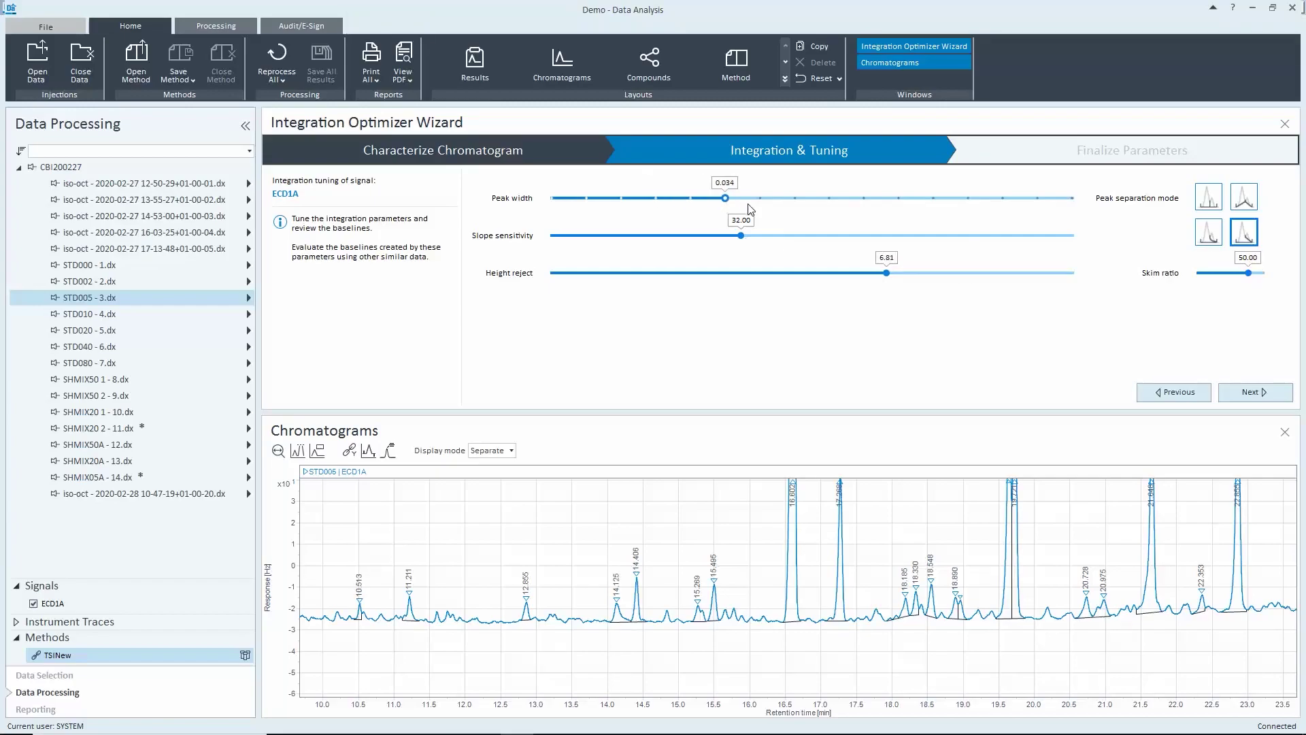
drag(734, 207, 867, 225)
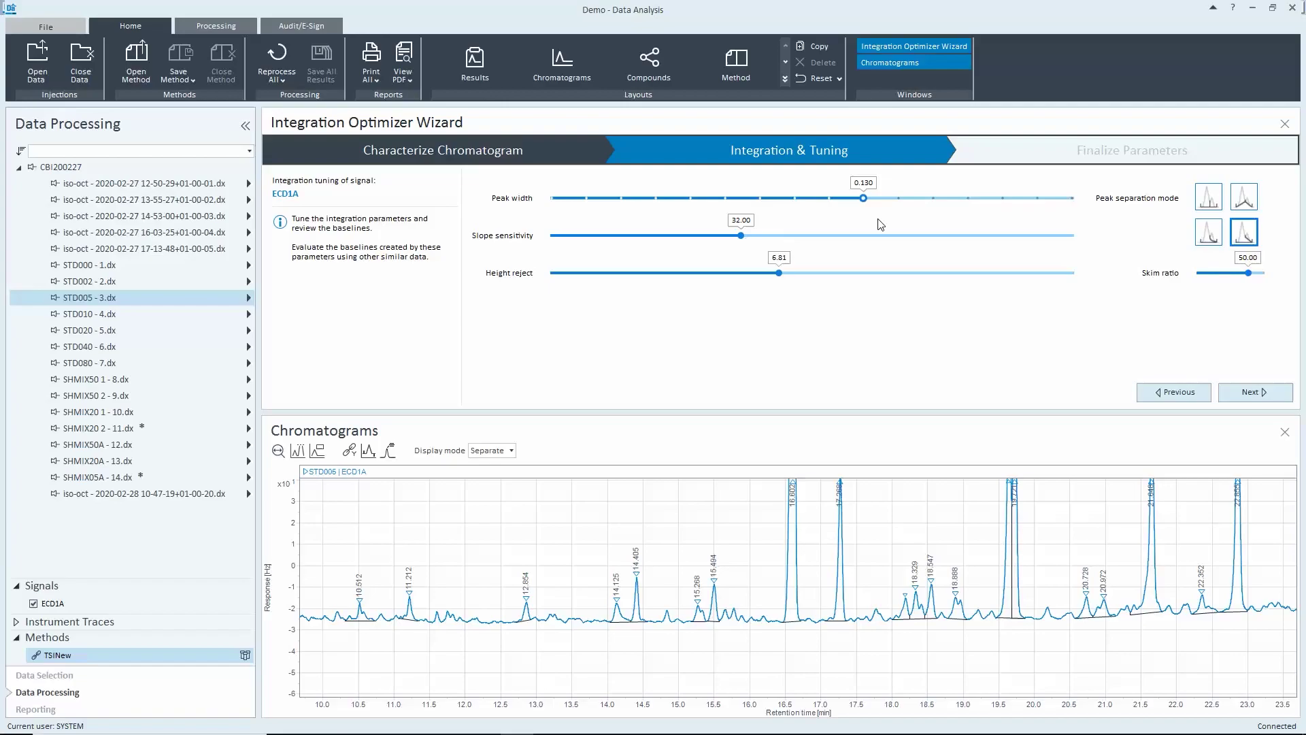
Step: Set peak width to 0.017, slope sensitivity to 14.90 and height reject to 5.27
mouse_move(879, 224)
mouse_down()
mouse_move(628, 214)
mouse_move(657, 213)
mouse_up()
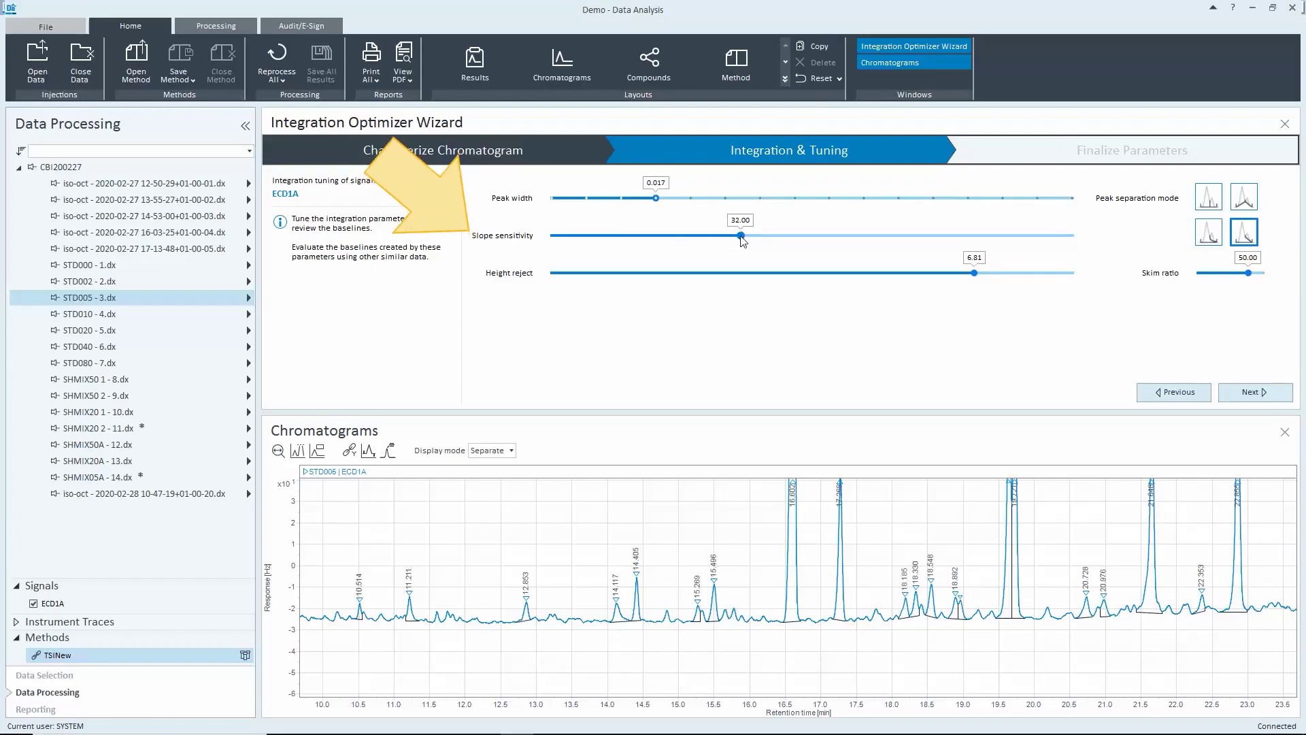
mouse_move(741, 241)
mouse_down()
mouse_move(834, 250)
mouse_move(687, 238)
mouse_up()
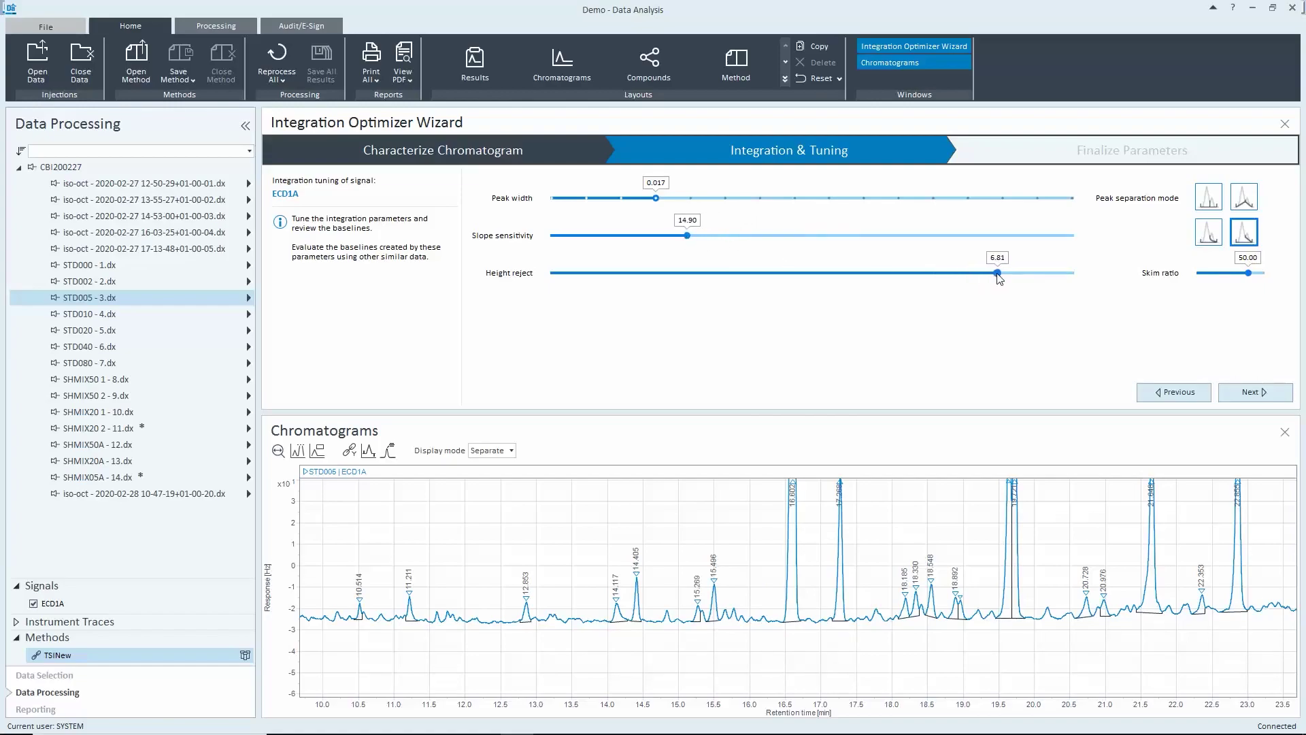
mouse_move(998, 279)
mouse_down()
mouse_move(846, 276)
mouse_move(974, 277)
mouse_up()
Step: Zoom onto the overlapping 19.7 min peaks, pick a skim separation mode, and set skim ratio 1.12
double_click(990, 532)
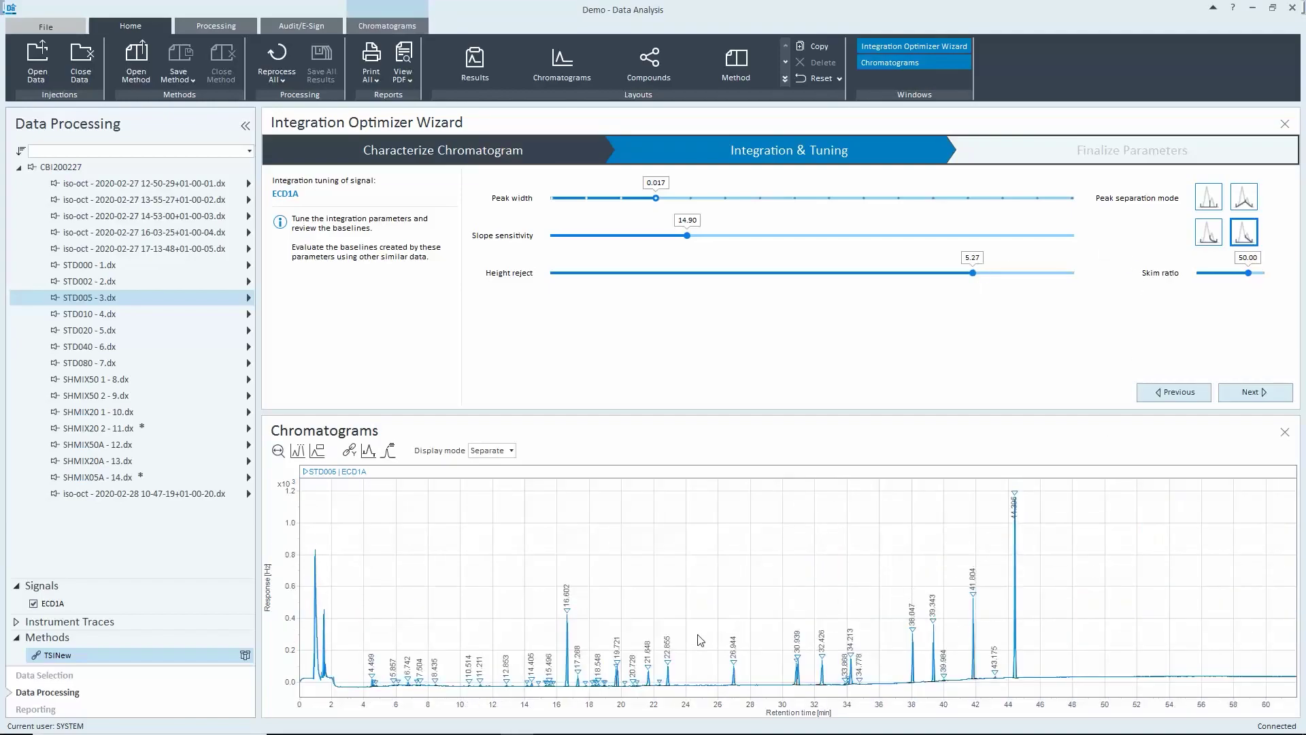
drag(609, 659, 622, 696)
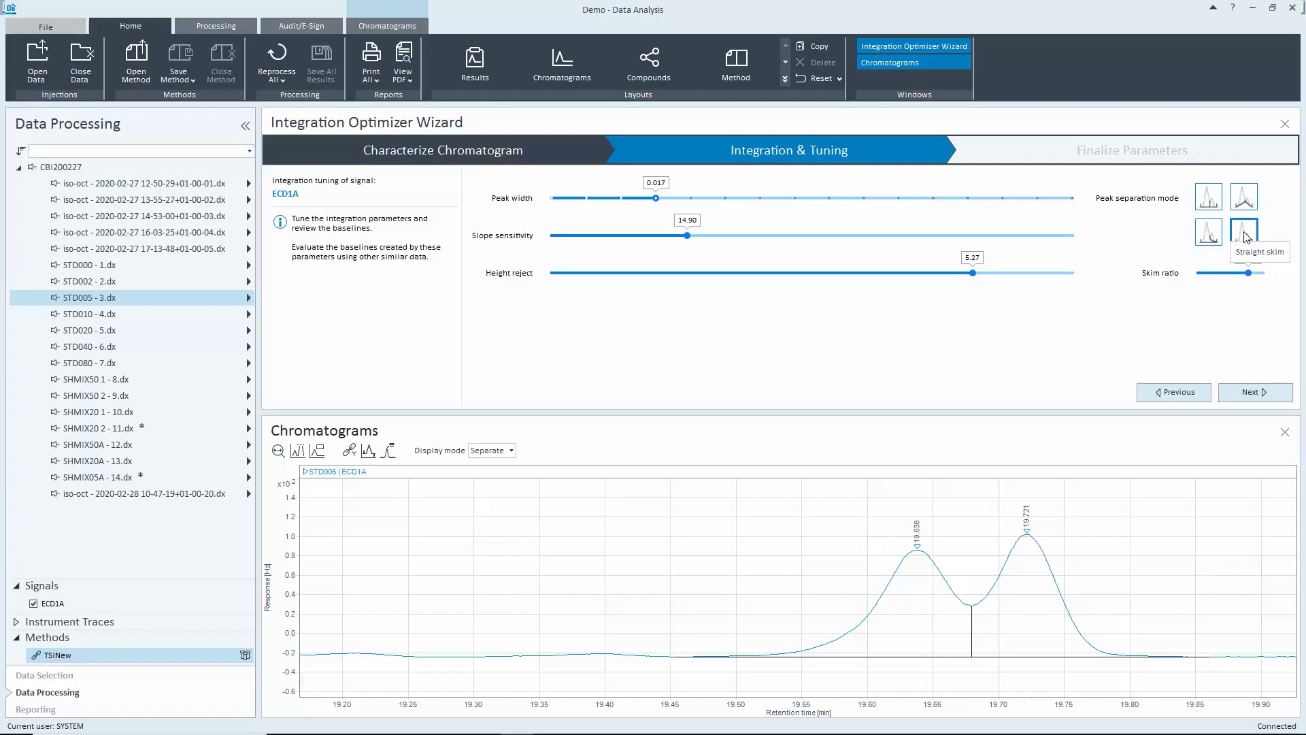
click(1210, 238)
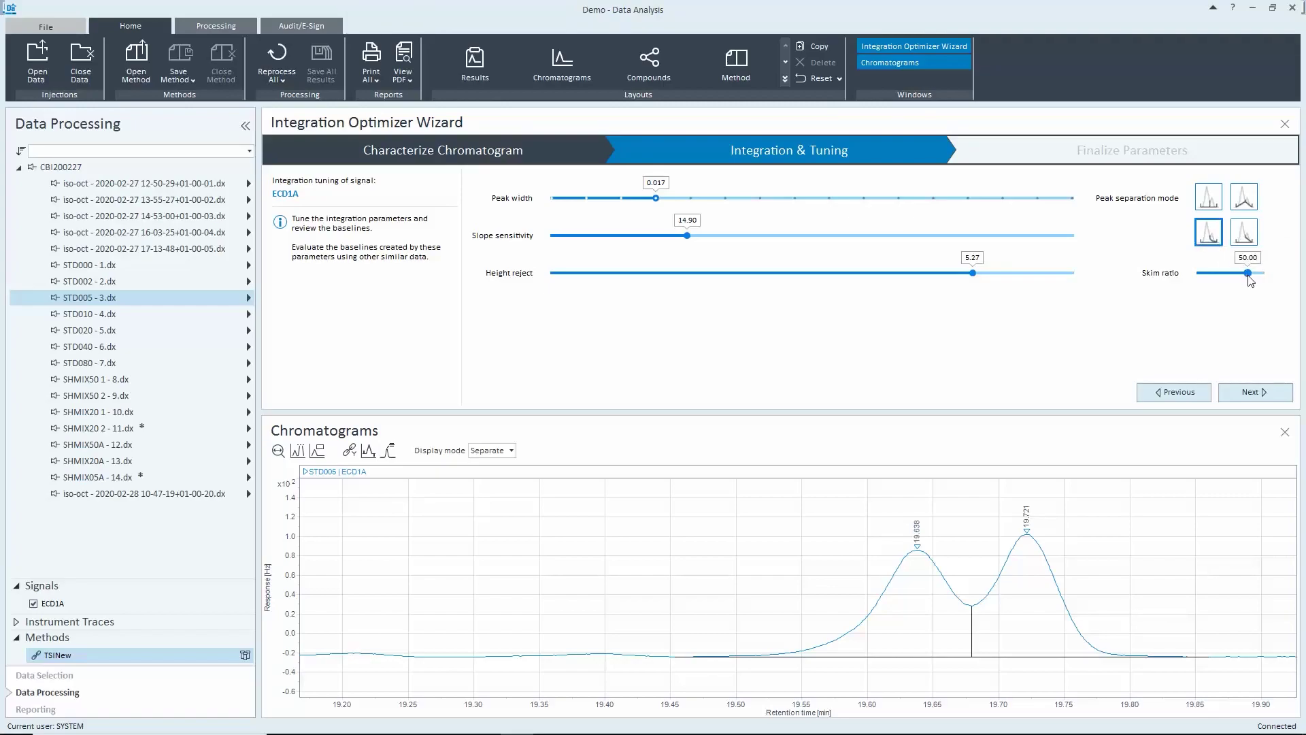
drag(1246, 273, 1212, 274)
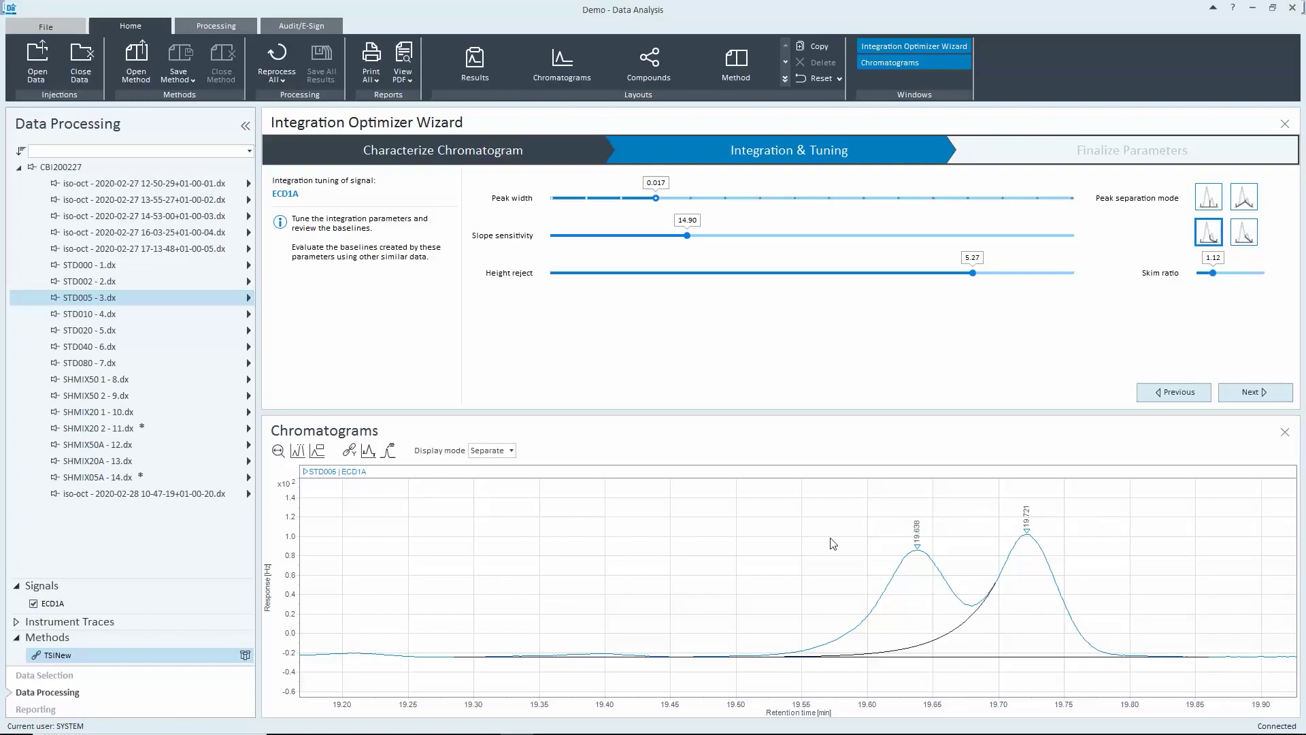
Step: Open the SHMIX20A - 13.dx chromatogram and lower height reject to 4.09
click(91, 346)
click(105, 461)
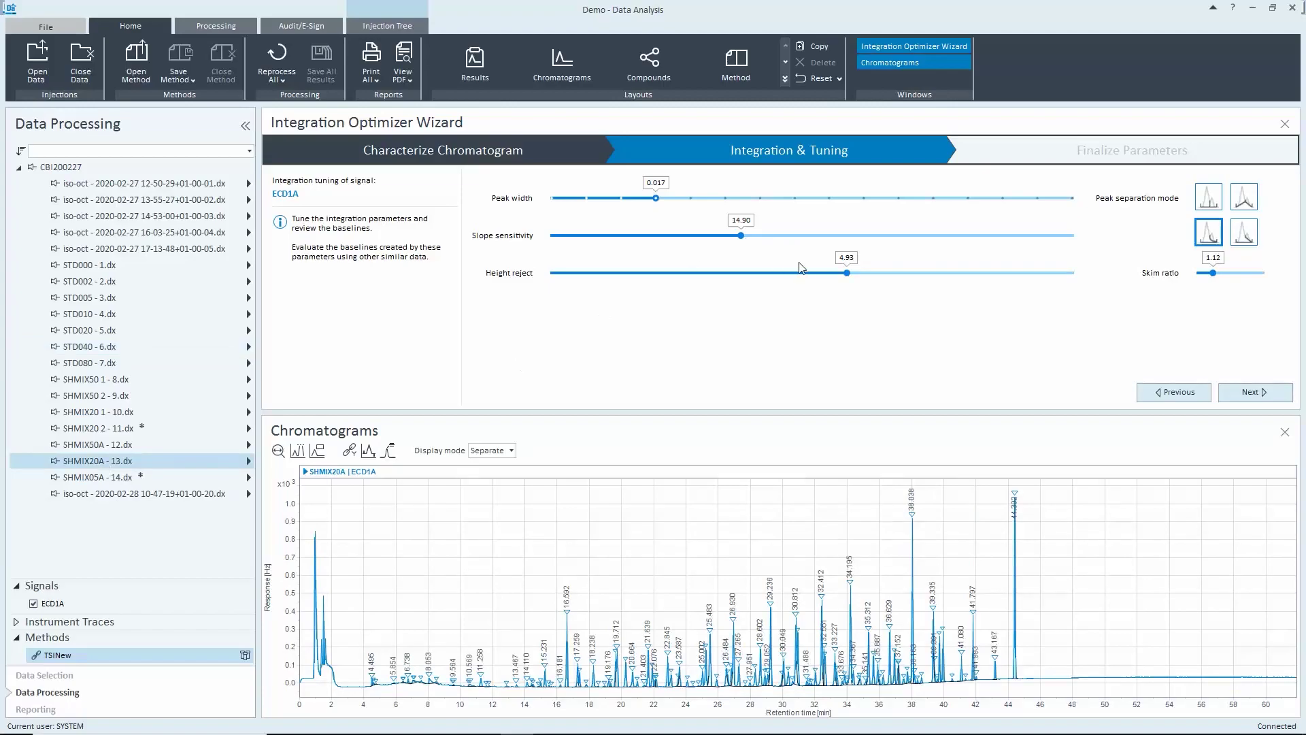
drag(847, 273, 838, 273)
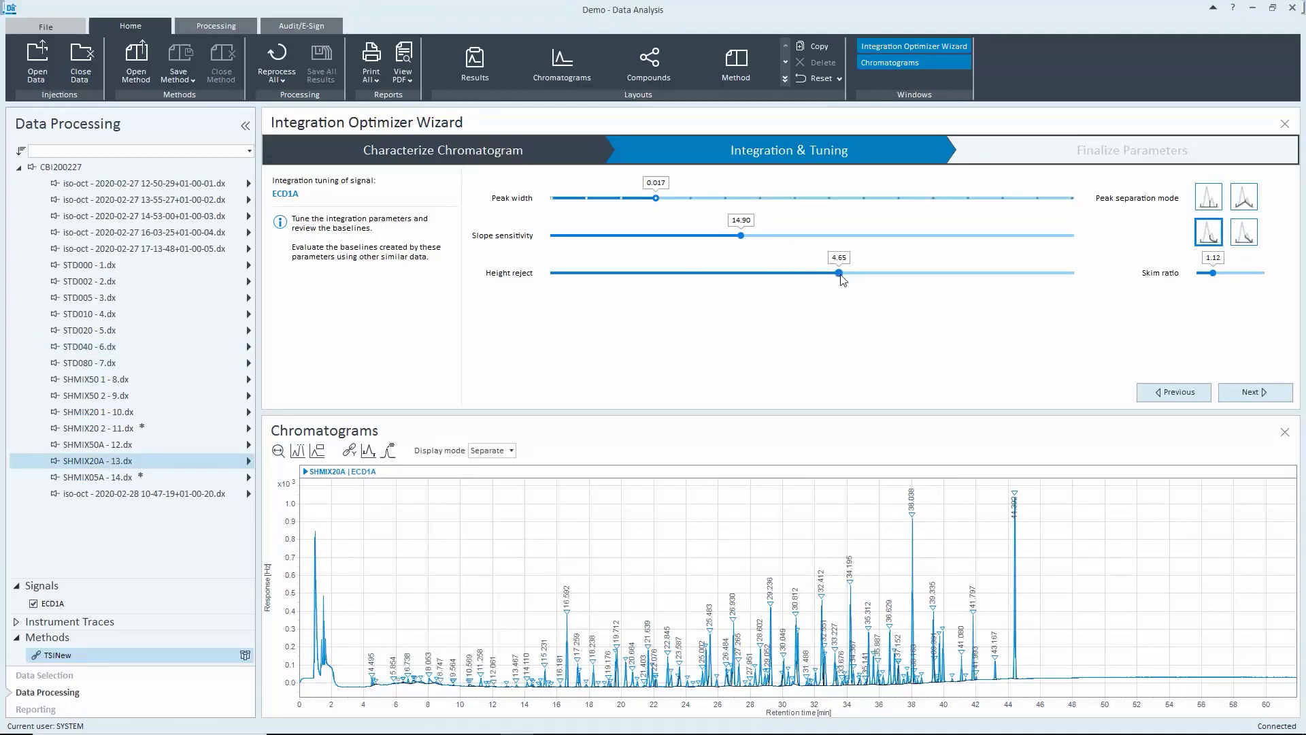
drag(838, 276, 832, 274)
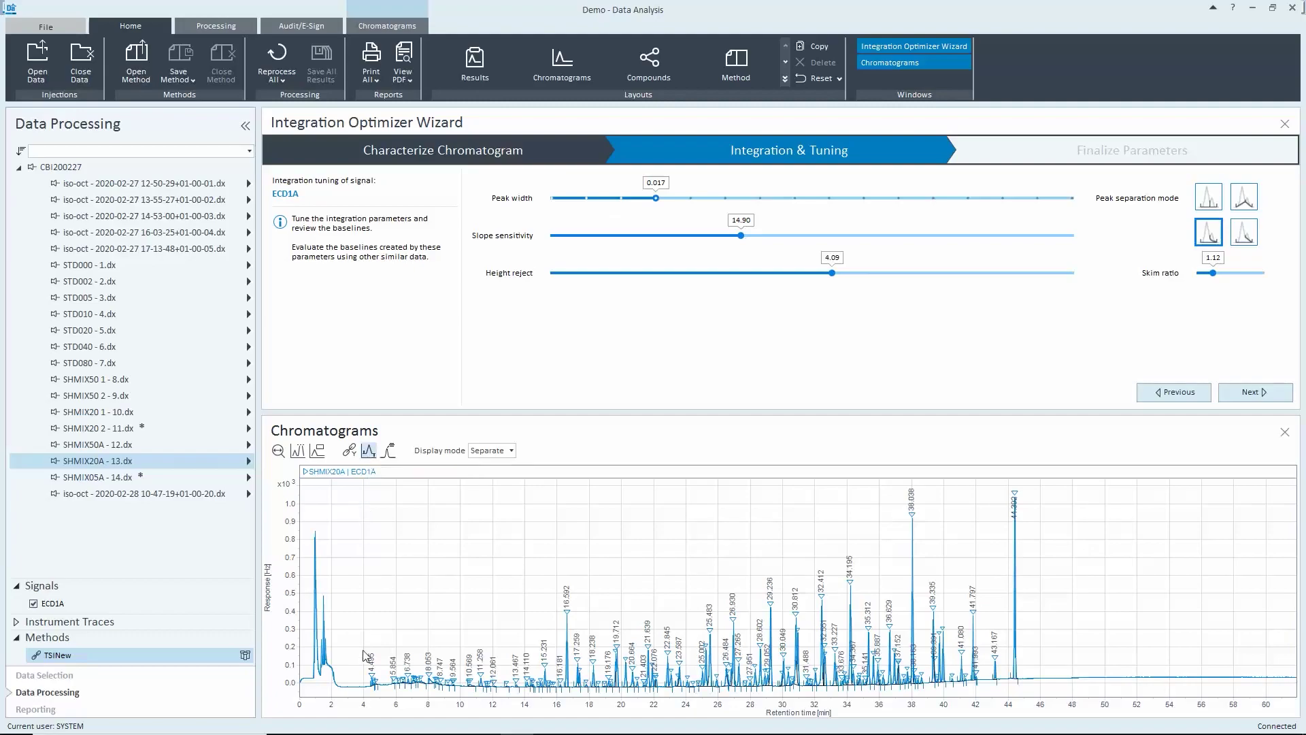
Step: Inspect the crowded early peaks with retention time, area and area% labels, then revert labels and zoom
drag(568, 698, 365, 668)
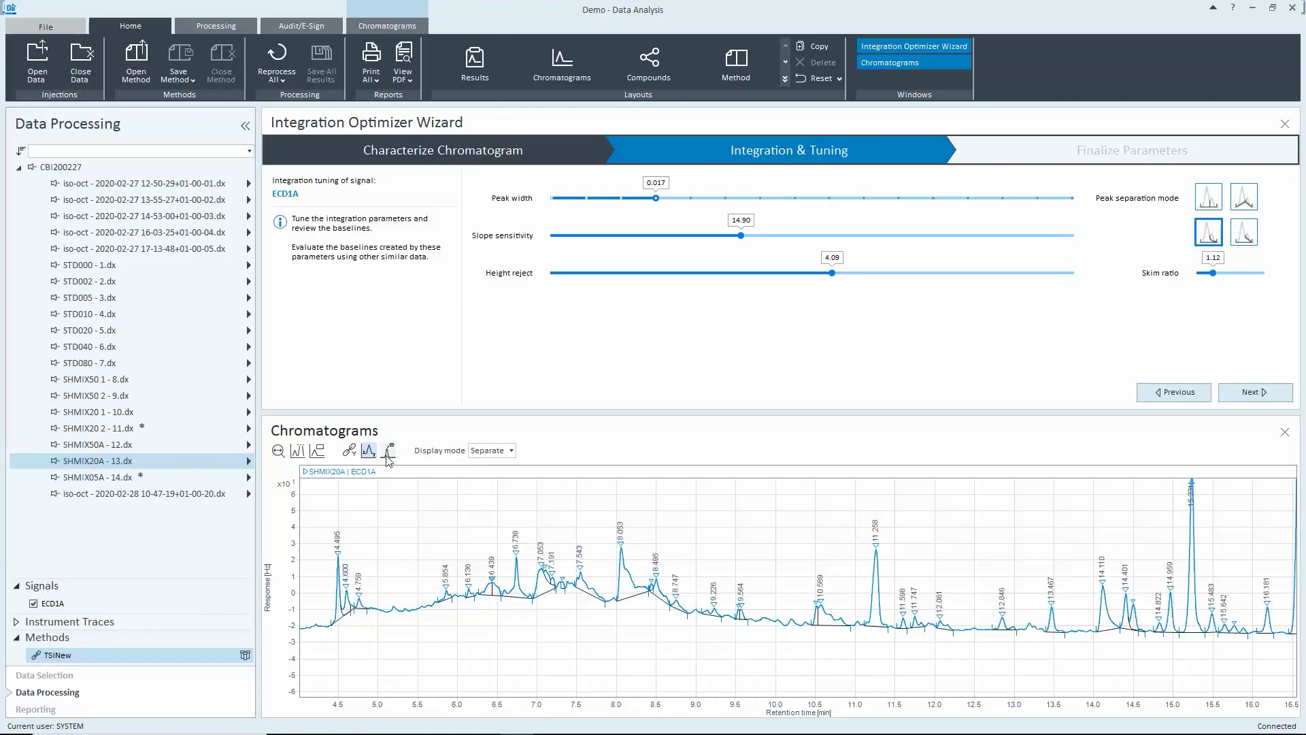
click(388, 456)
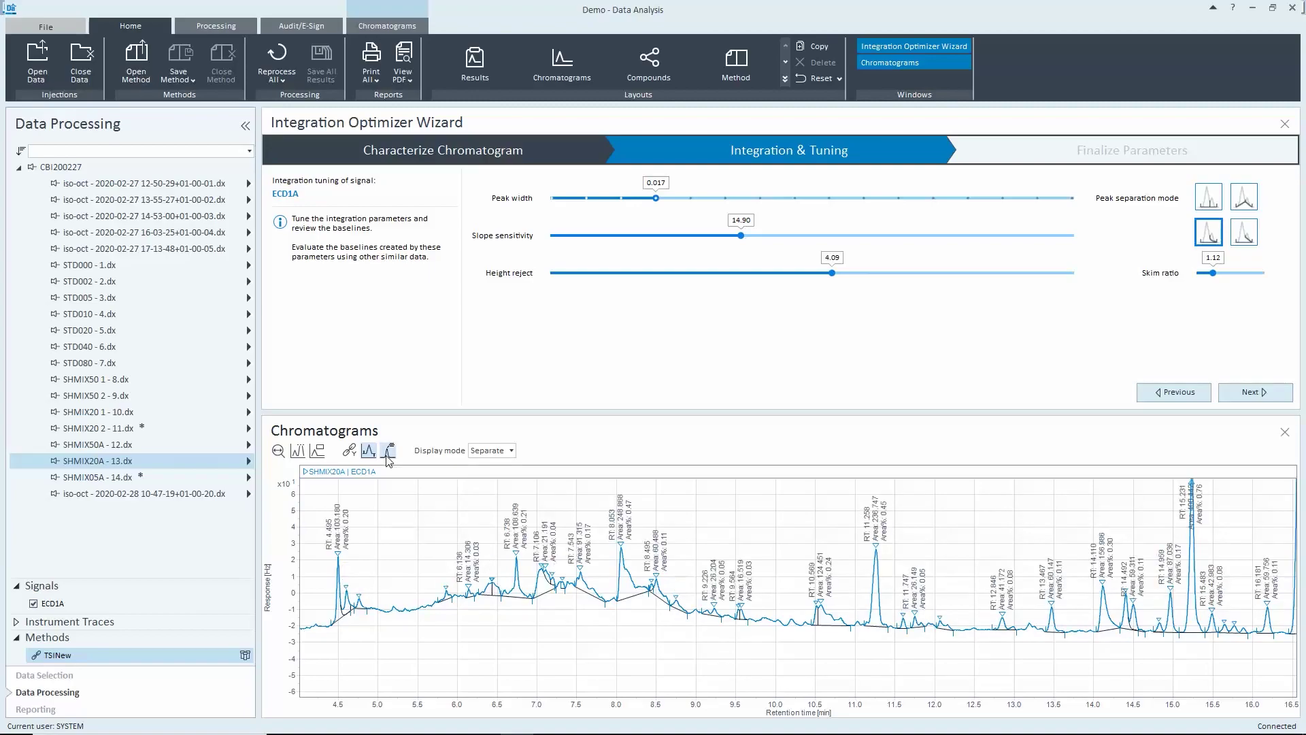
click(388, 456)
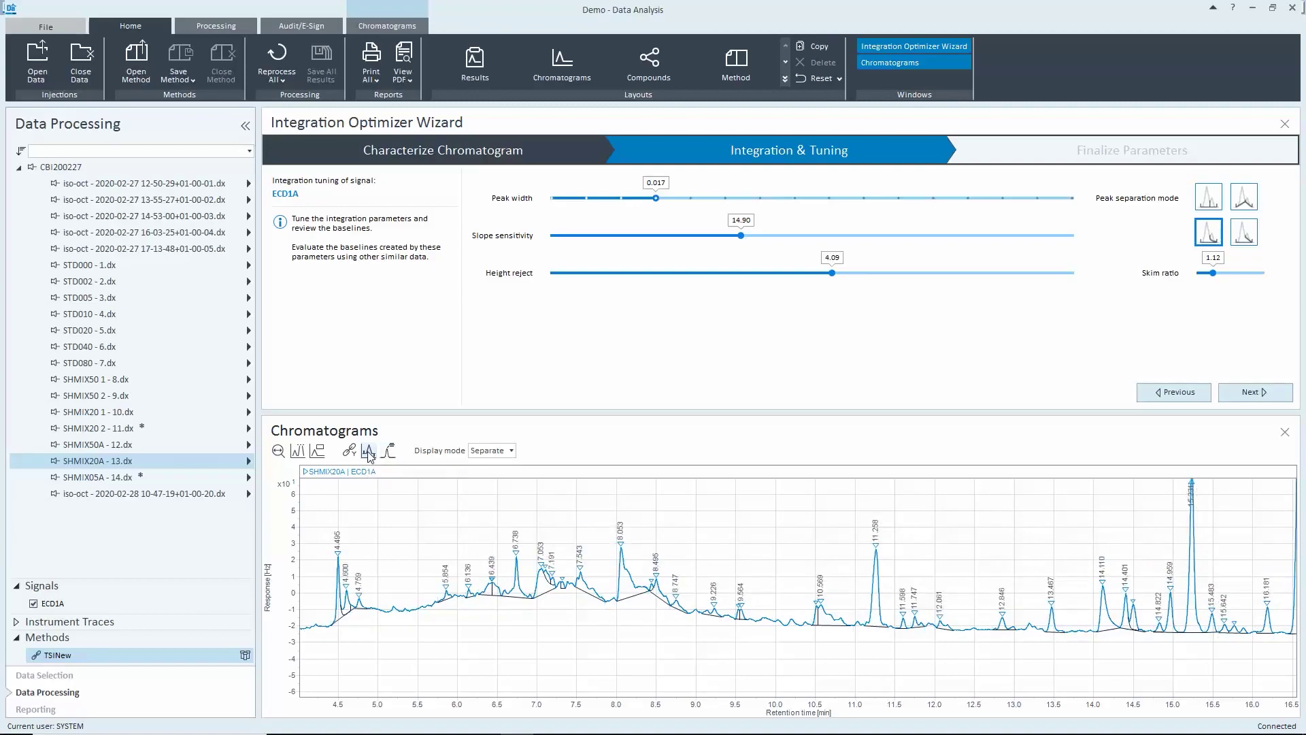
click(279, 451)
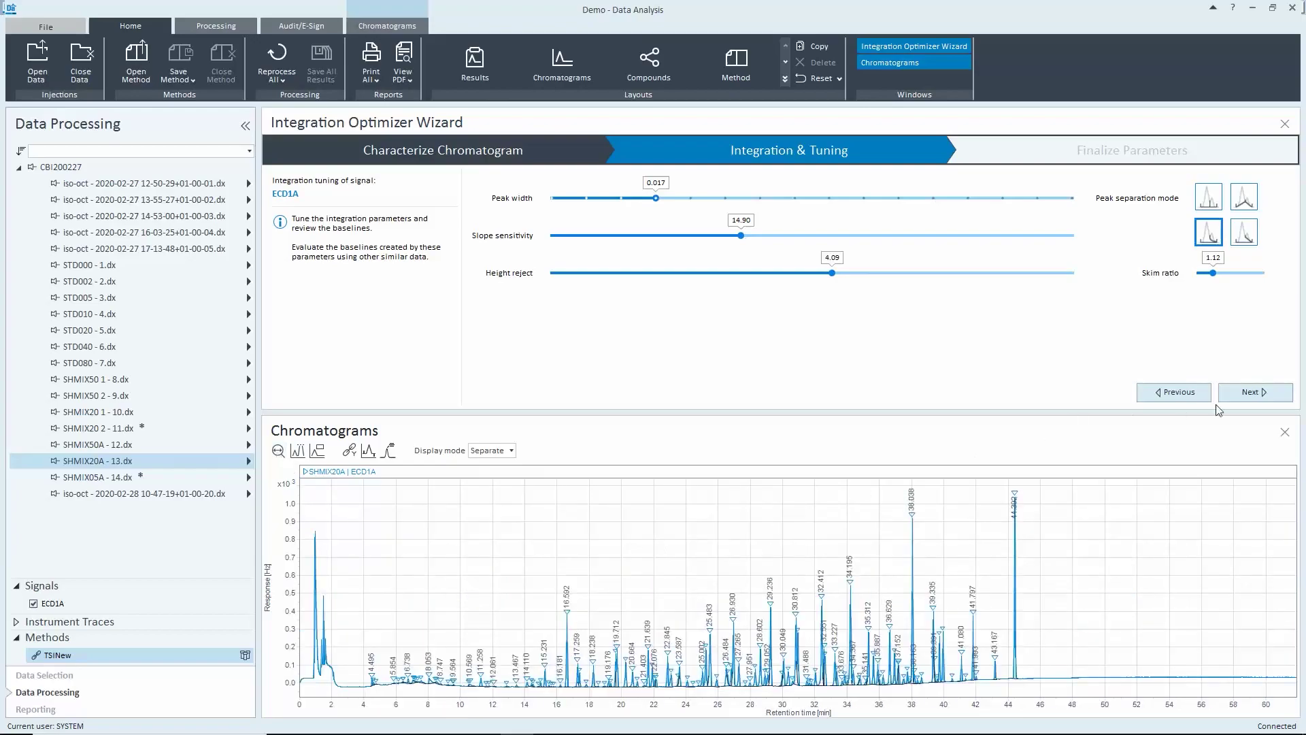
Step: Finalize the parameters and confirm writing the tuned ECD1A events into the TSINew method
click(1237, 397)
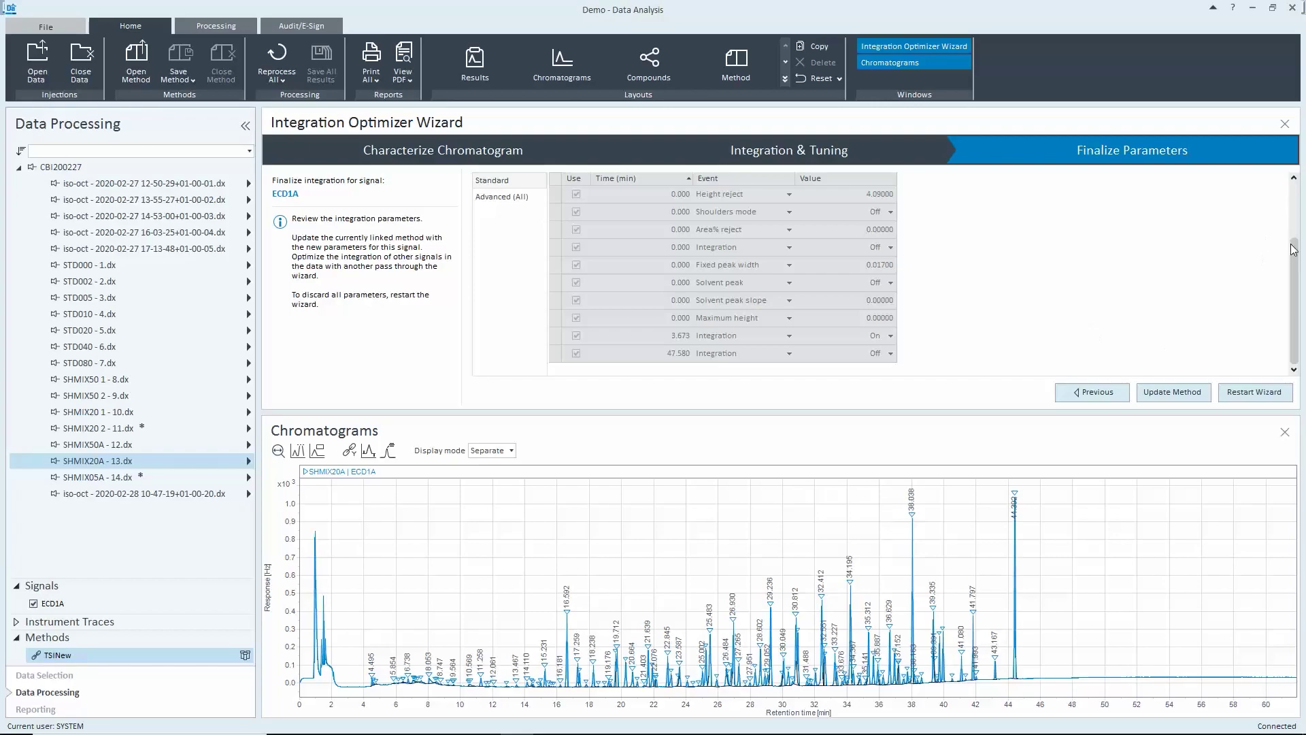
drag(1297, 253, 1298, 201)
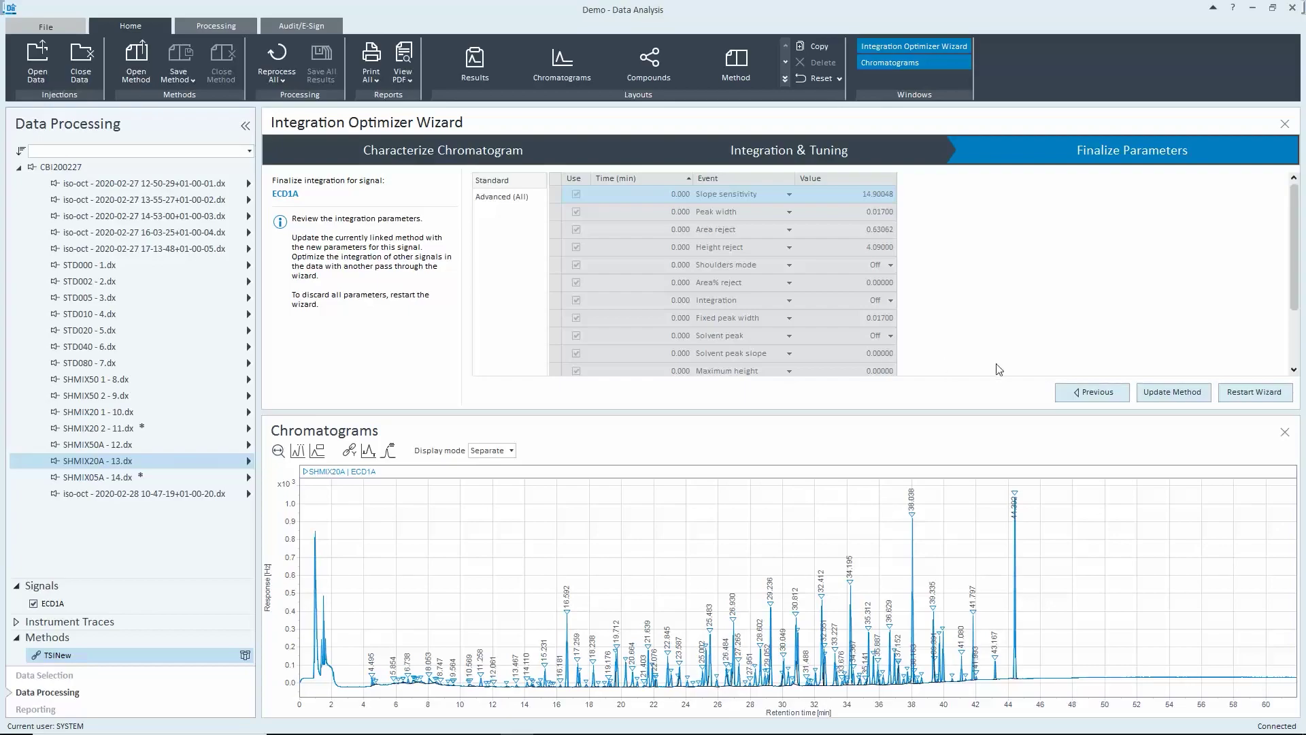
click(1151, 399)
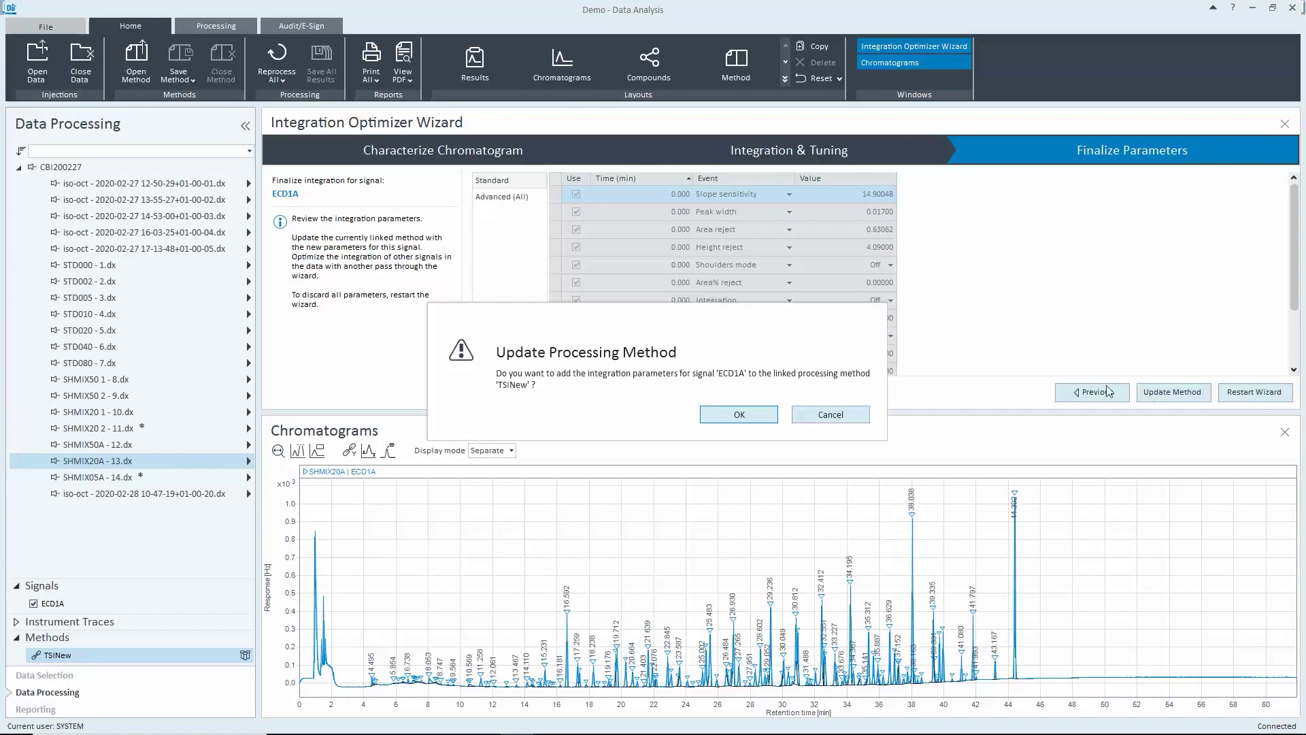
click(761, 416)
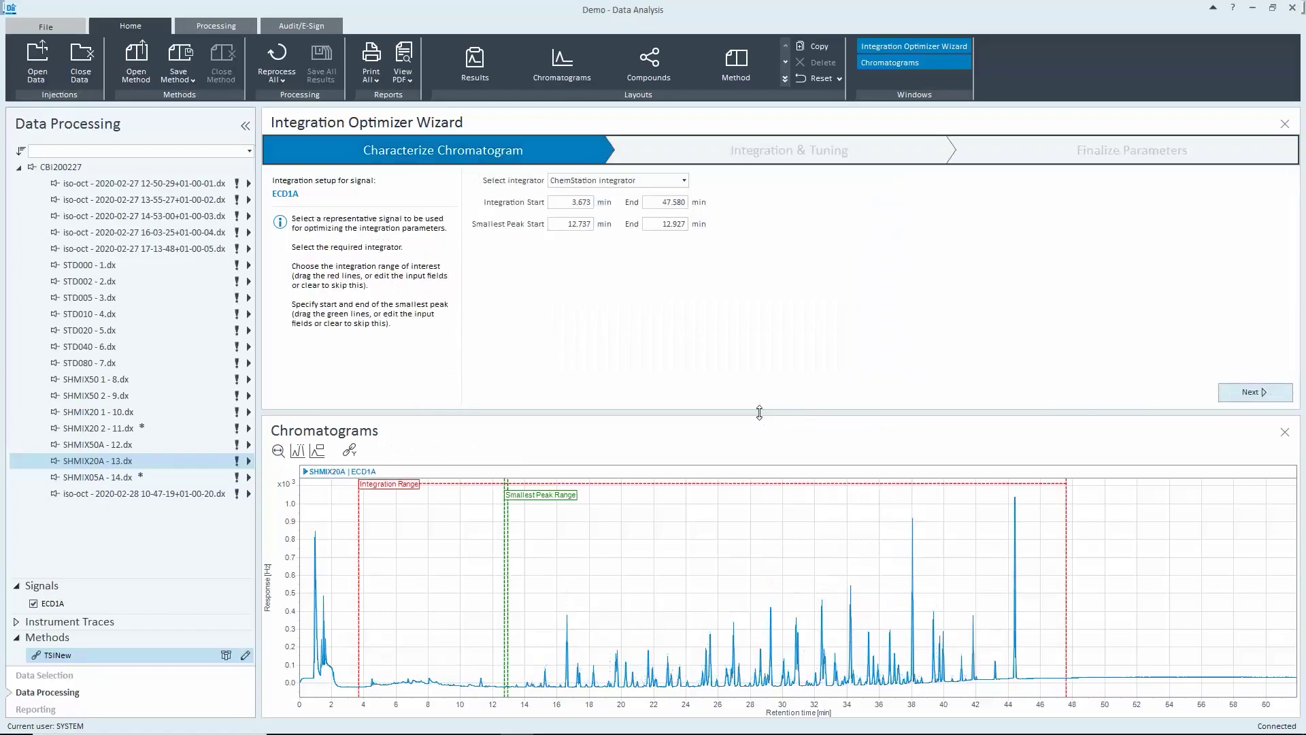
Step: Switch to the Results layout, select STD010 - 4.dx, and reprocess all injections
click(786, 79)
click(477, 80)
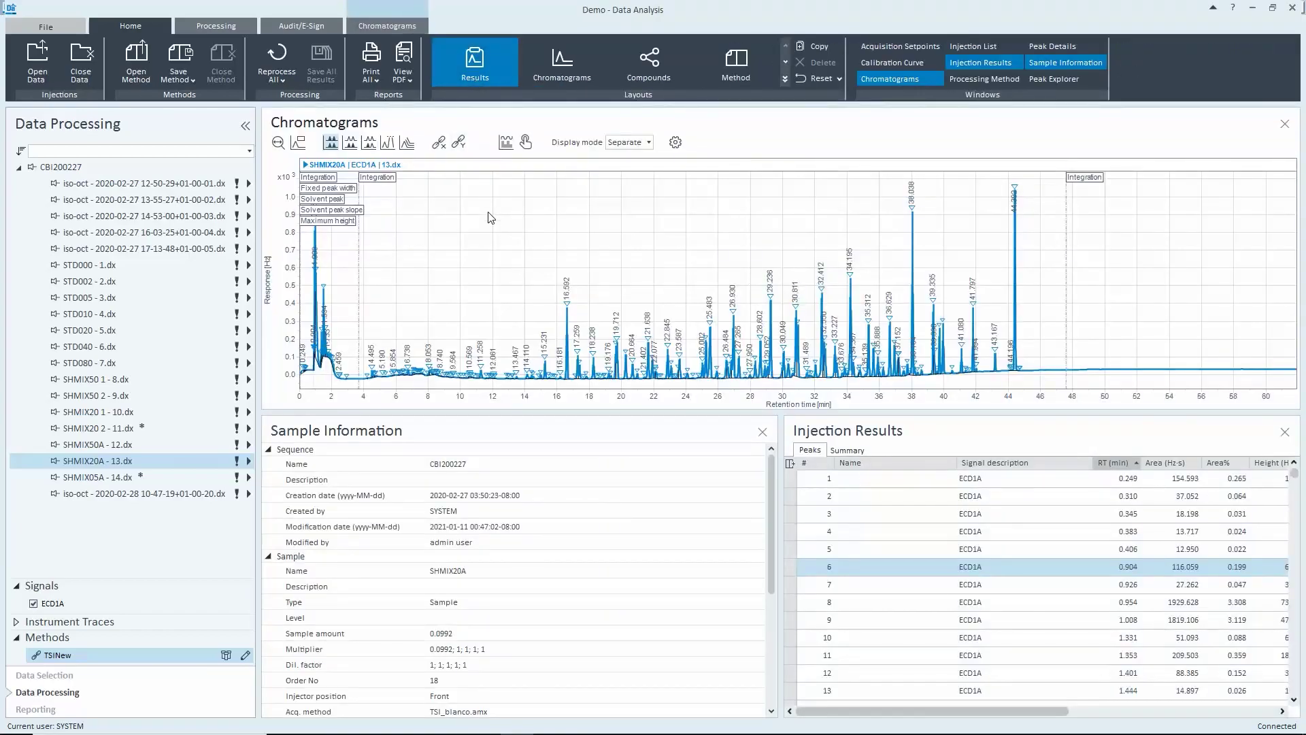
click(104, 315)
click(276, 56)
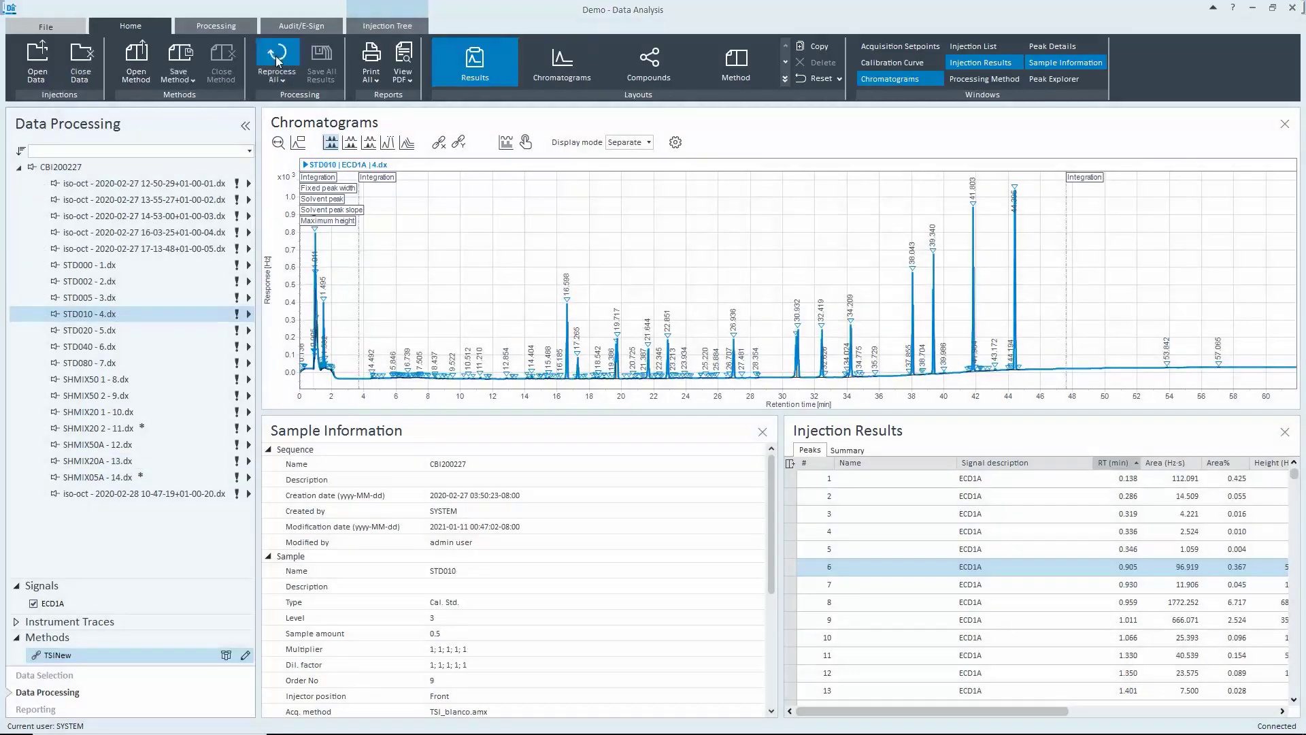